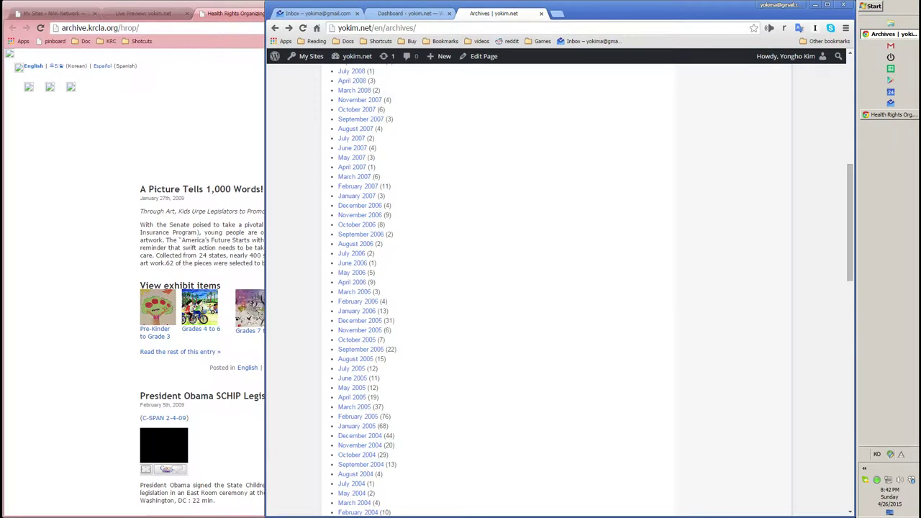
- Scroll through the YoKim theme live preview of yokim.net, then return to the Archives window
{"action": "left_click", "coordinate": [143, 13]}
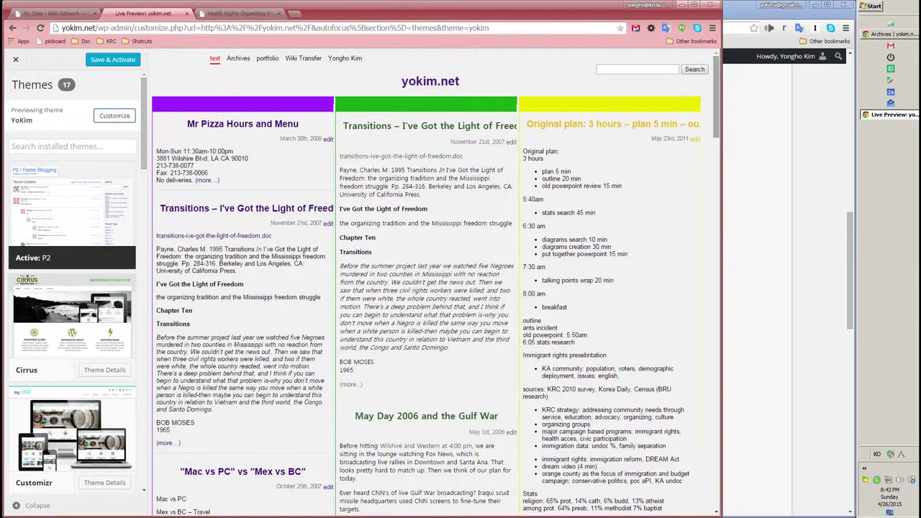
{"action": "scroll", "coordinate": [432, 288], "scroll_direction": "down", "scroll_amount": 6}
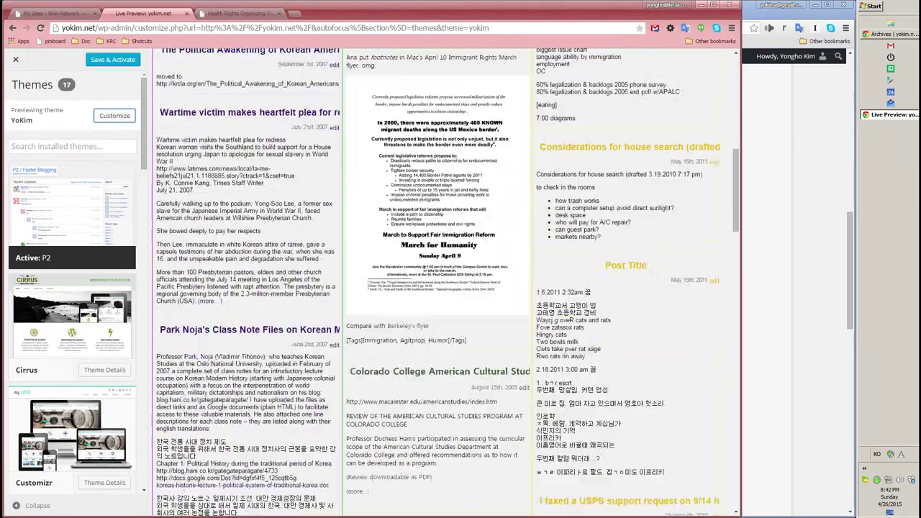
{"action": "scroll", "coordinate": [432, 288], "scroll_direction": "down", "scroll_amount": 4}
{"action": "scroll", "coordinate": [432, 288], "scroll_direction": "up", "scroll_amount": 10}
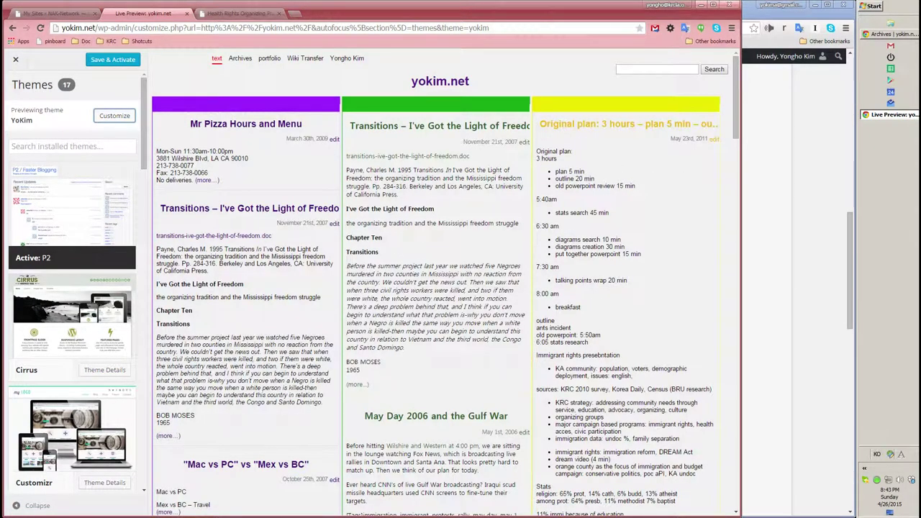
{"action": "scroll", "coordinate": [432, 288], "scroll_direction": "down", "scroll_amount": 2}
{"action": "scroll", "coordinate": [431, 288], "scroll_direction": "up", "scroll_amount": 2}
{"action": "scroll", "coordinate": [432, 288], "scroll_direction": "down", "scroll_amount": 2}
{"action": "scroll", "coordinate": [431, 288], "scroll_direction": "up", "scroll_amount": 2}
{"action": "scroll", "coordinate": [432, 288], "scroll_direction": "down", "scroll_amount": 10}
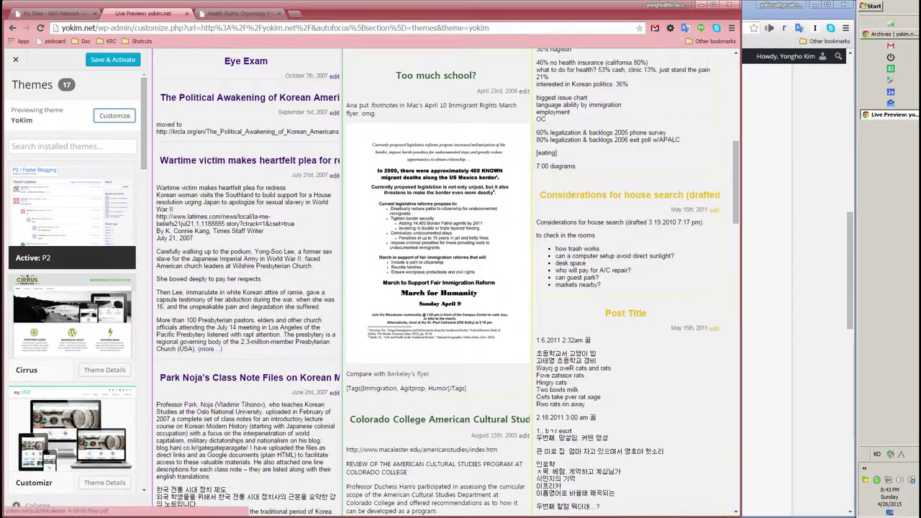
{"action": "scroll", "coordinate": [432, 288], "scroll_direction": "down", "scroll_amount": 7}
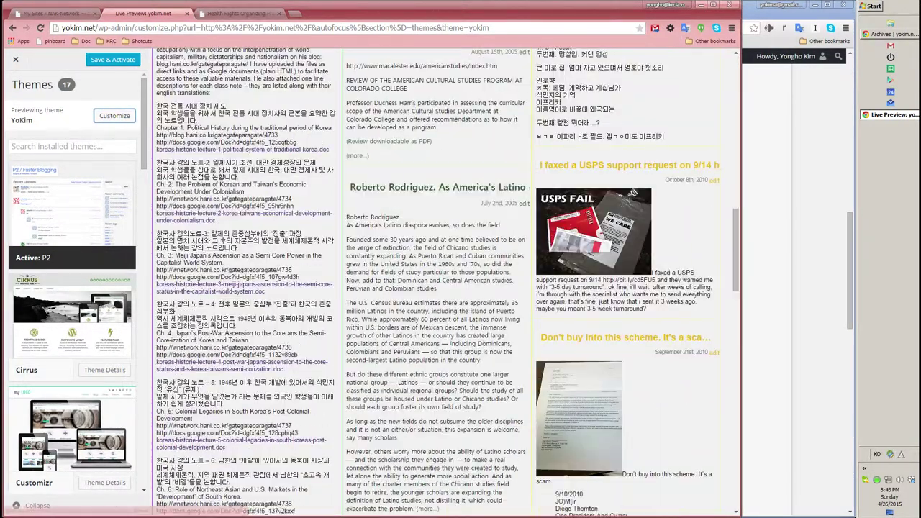
{"action": "scroll", "coordinate": [431, 287], "scroll_direction": "up", "scroll_amount": 7}
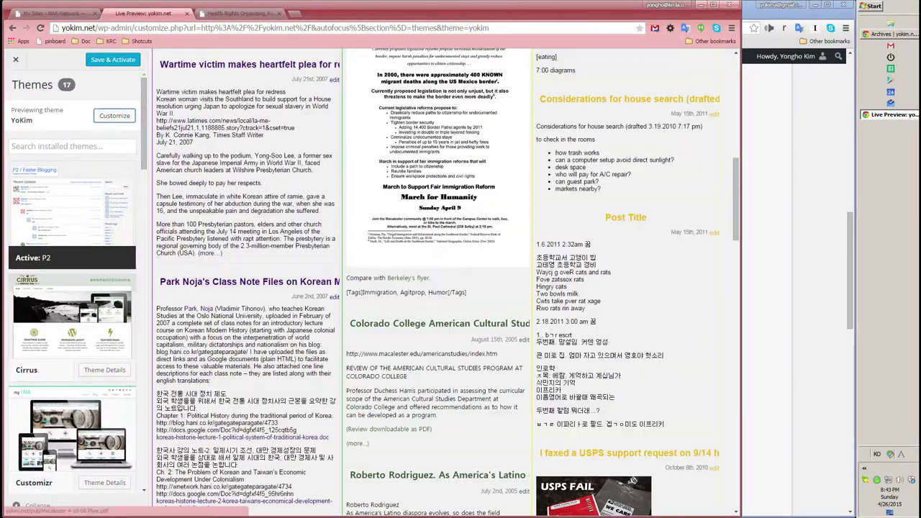
{"action": "scroll", "coordinate": [432, 288], "scroll_direction": "up", "scroll_amount": 2}
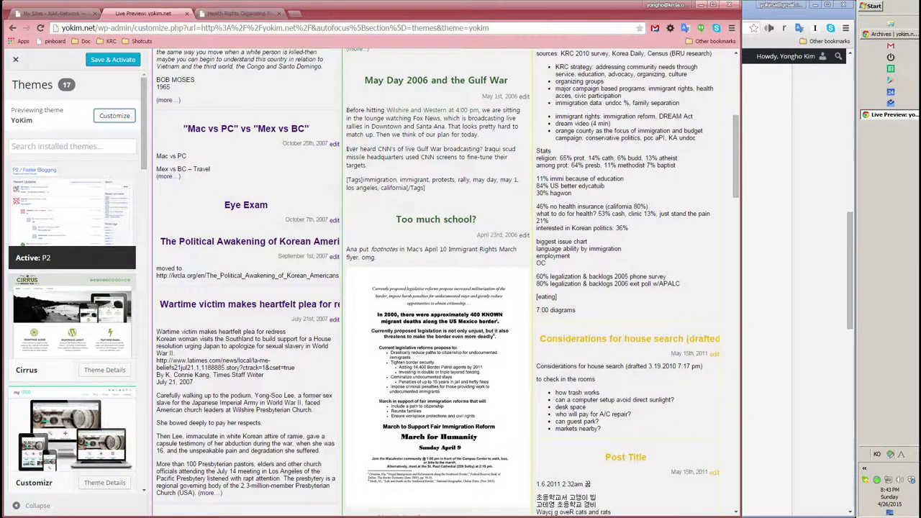
{"action": "scroll", "coordinate": [432, 288], "scroll_direction": "up", "scroll_amount": 3}
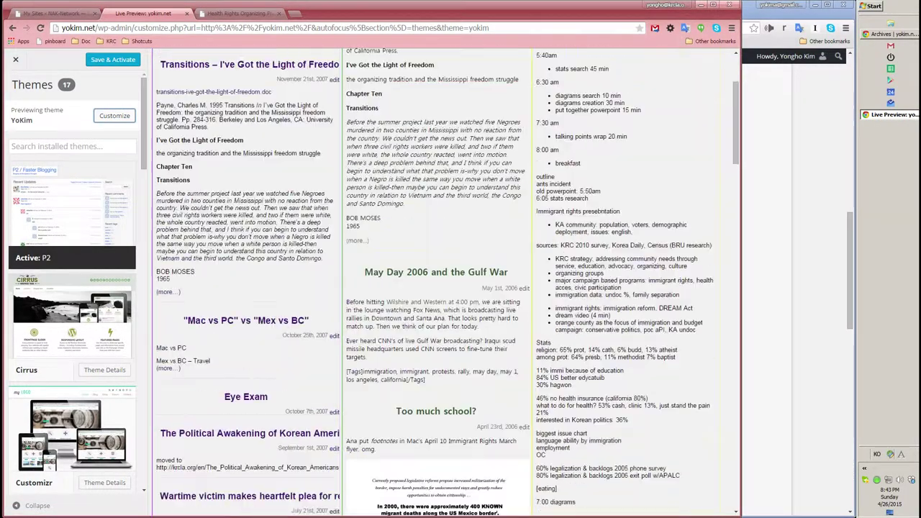
{"action": "scroll", "coordinate": [431, 288], "scroll_direction": "up", "scroll_amount": 2}
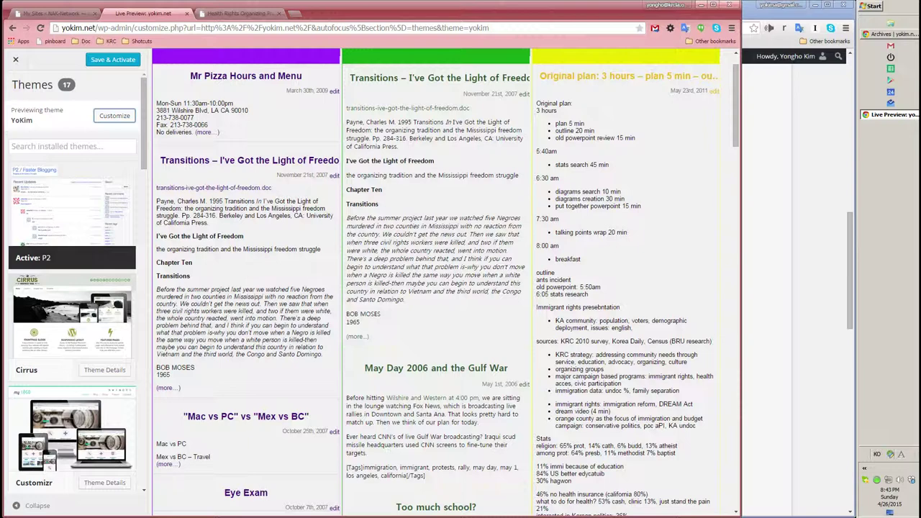
{"action": "key", "text": "alt+Tab"}
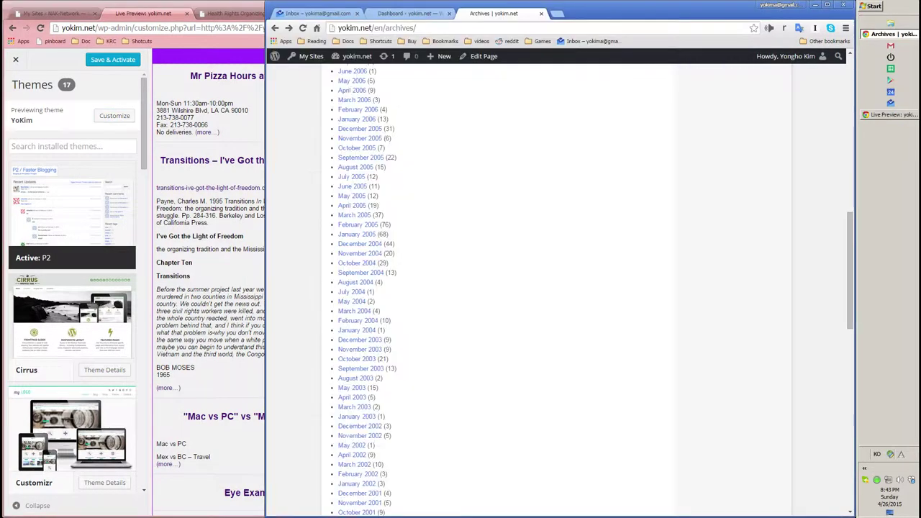
- Switch yokim.net to its Castellano version and open the Spanish Archivo page
{"action": "scroll", "coordinate": [561, 288], "scroll_direction": "up", "scroll_amount": 10}
{"action": "left_click", "coordinate": [367, 96]}
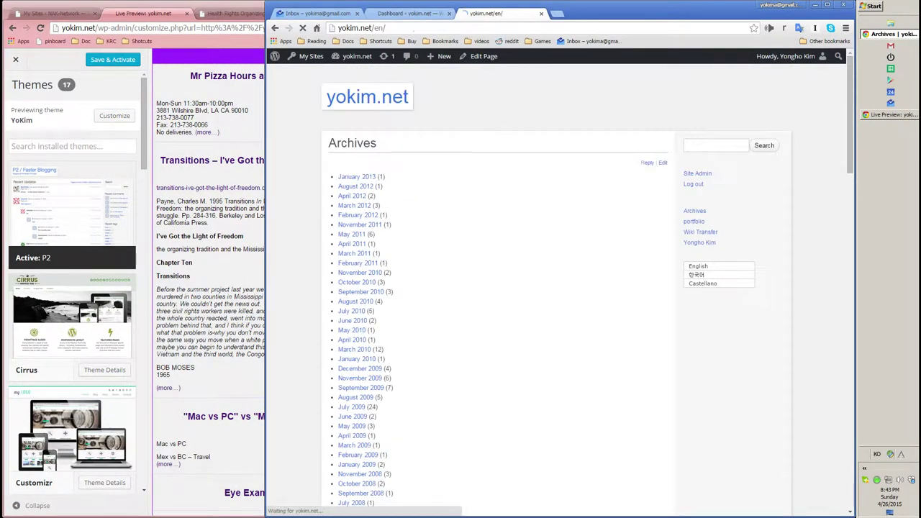
{"action": "left_click", "coordinate": [706, 282]}
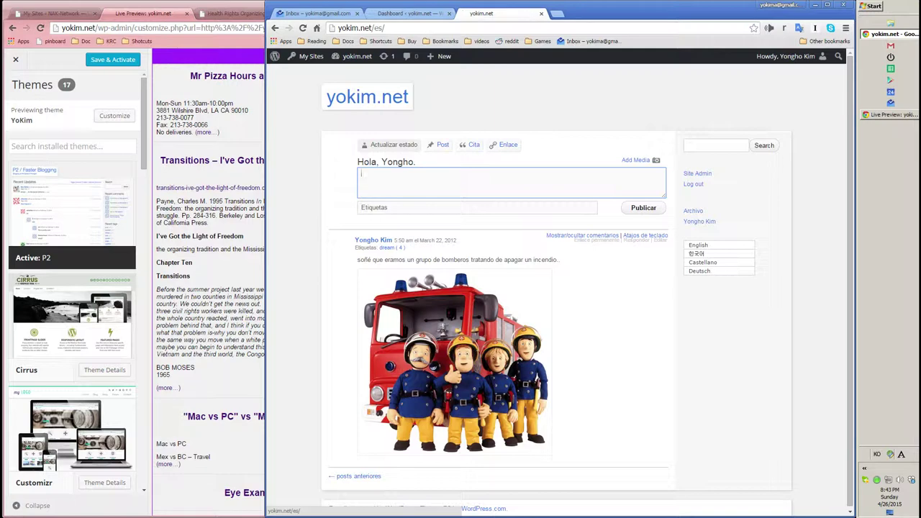
{"action": "key", "text": "alt+Tab"}
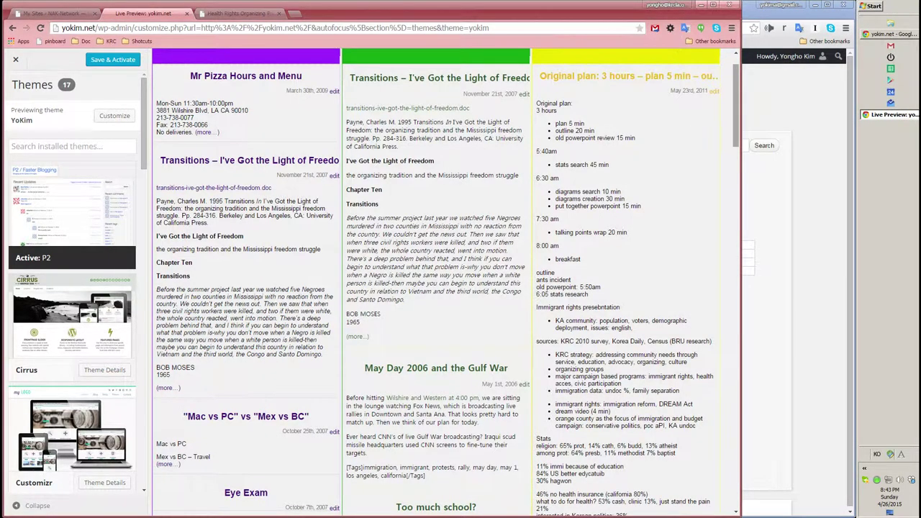
{"action": "key", "text": "alt+Tab"}
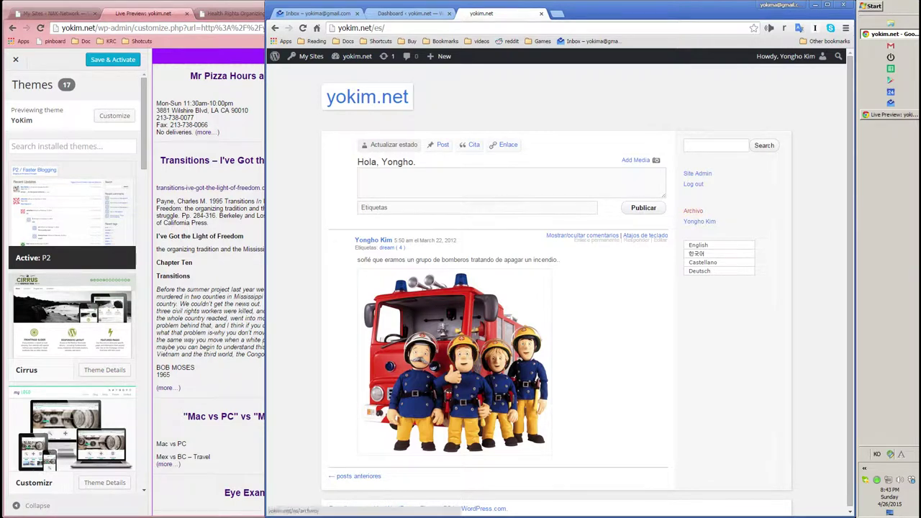
{"action": "left_click", "coordinate": [693, 211]}
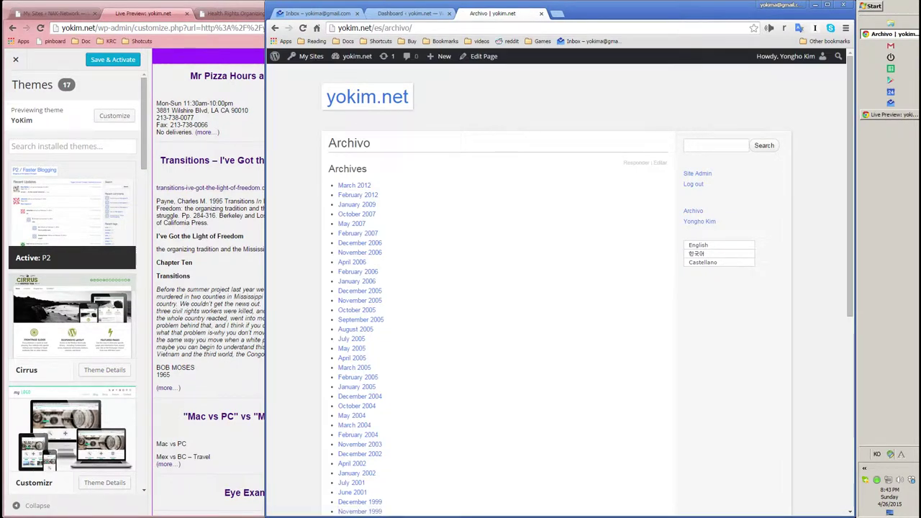
- Switch the site back to English and open the Wiki Transfer page
{"action": "left_click", "coordinate": [367, 97]}
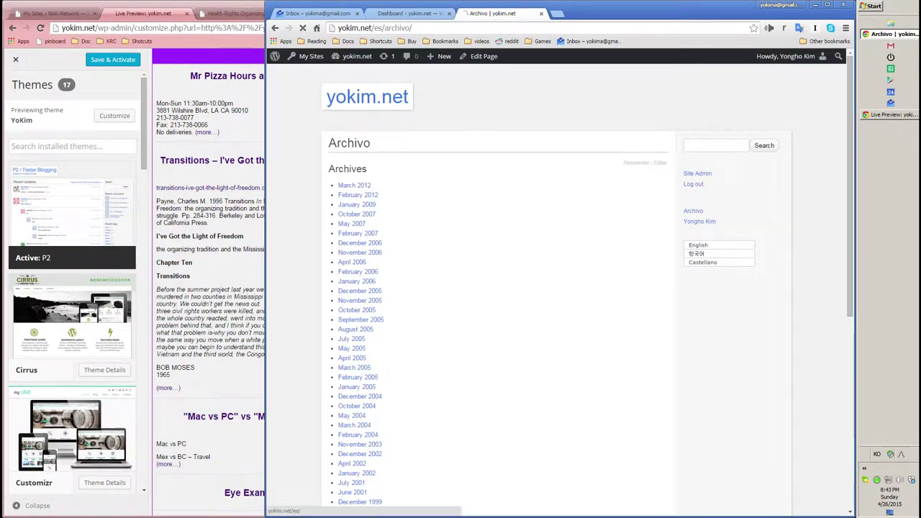
{"action": "left_click", "coordinate": [700, 245]}
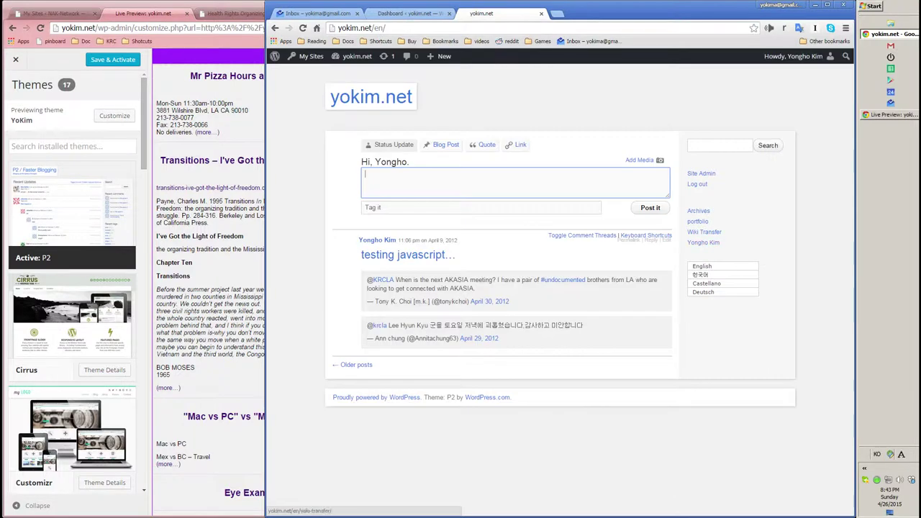
{"action": "left_click", "coordinate": [704, 232]}
- Open the MediaWiki UserLogin link in a new tab and log in with the wiki username and password
{"action": "right_click", "coordinate": [386, 187]}
{"action": "left_click", "coordinate": [428, 194]}
{"action": "key", "text": "ctrl+Tab"}
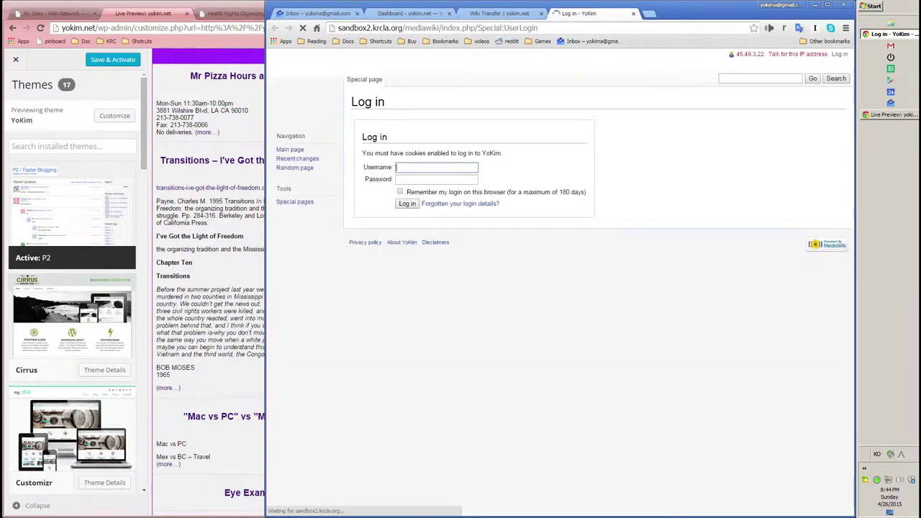
{"action": "type", "text": "Y"}
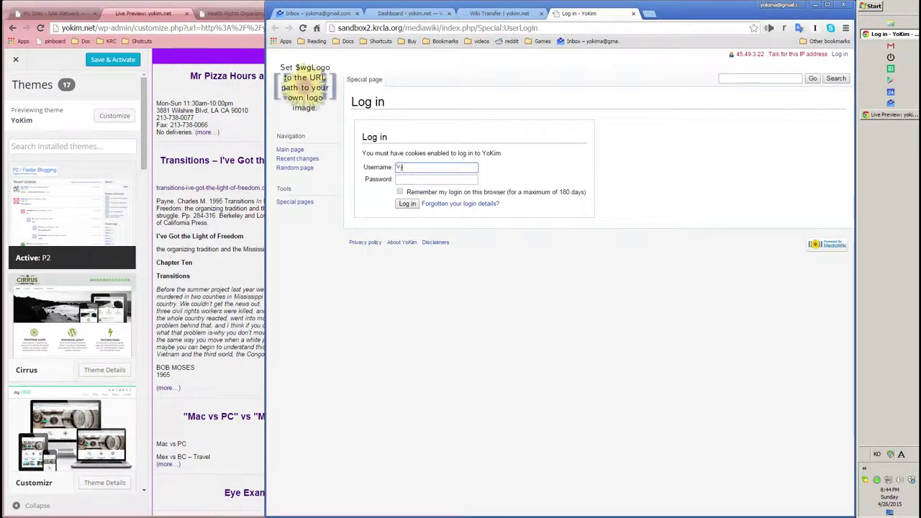
{"action": "type", "text": "ongho Kim"}
{"action": "key", "text": "Tab"}
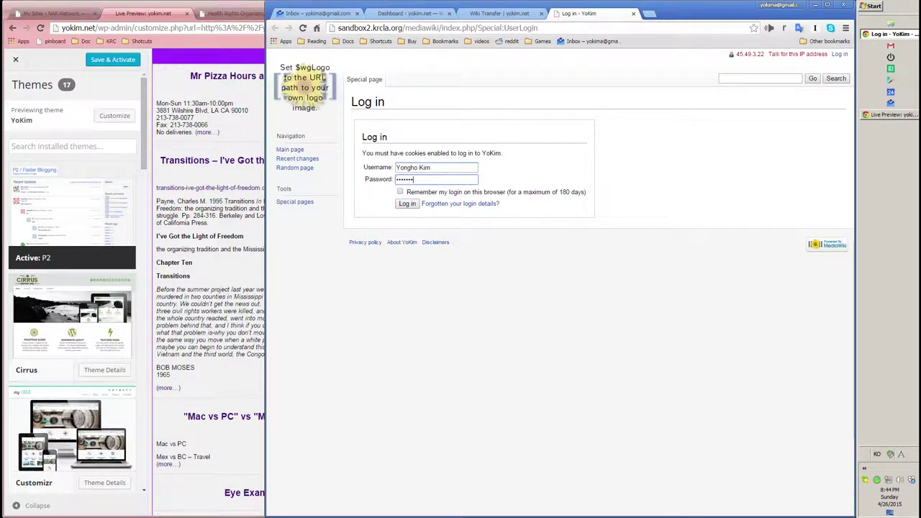
{"action": "type", "text": "****"}
{"action": "key", "text": "Return"}
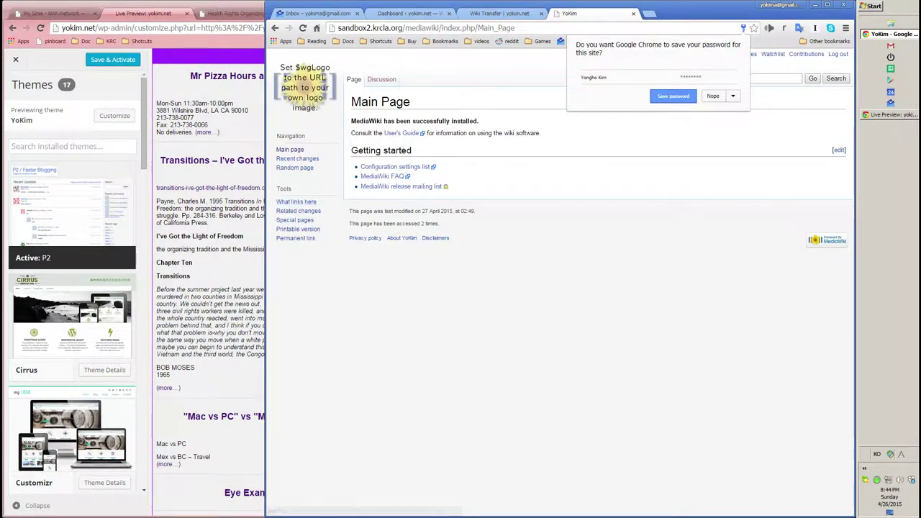
- Open the wiki's Special pages and find and open the All pages list
{"action": "left_click", "coordinate": [294, 220]}
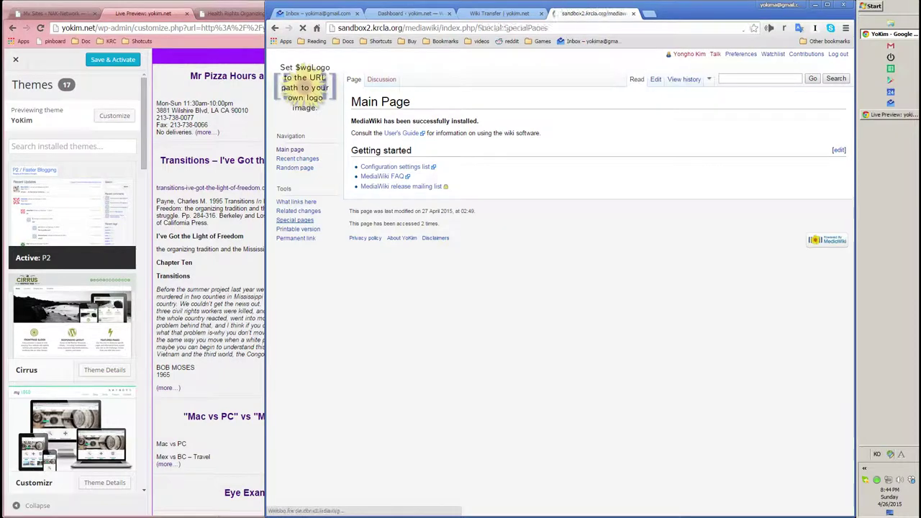
{"action": "scroll", "coordinate": [381, 243], "scroll_direction": "down", "scroll_amount": 5}
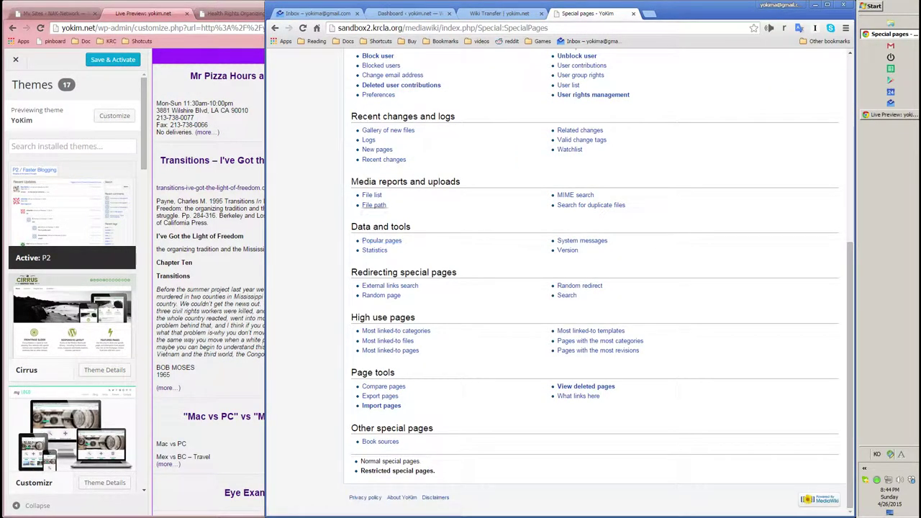
{"action": "key", "text": "ctrl+f"}
{"action": "type", "text": "all s"}
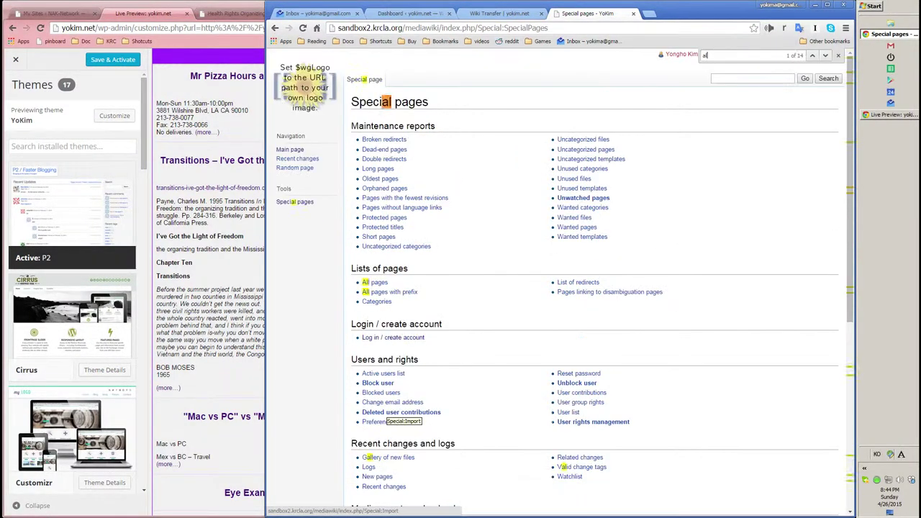
{"action": "key", "text": "BackSpace"}
{"action": "type", "text": "p"}
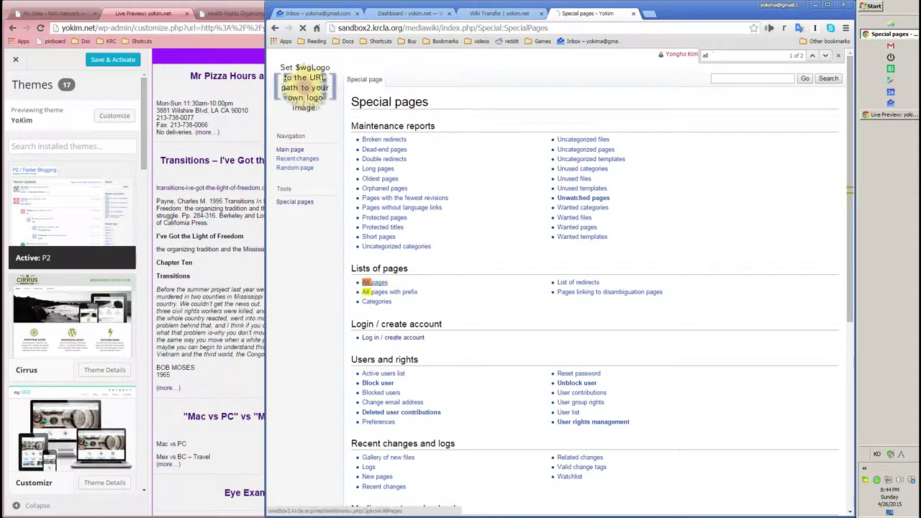
{"action": "key", "text": "Escape"}
{"action": "key", "text": "Return"}
- Scan the All pages list top to bottom and briefly visit the Main Page
{"action": "key", "text": "End"}
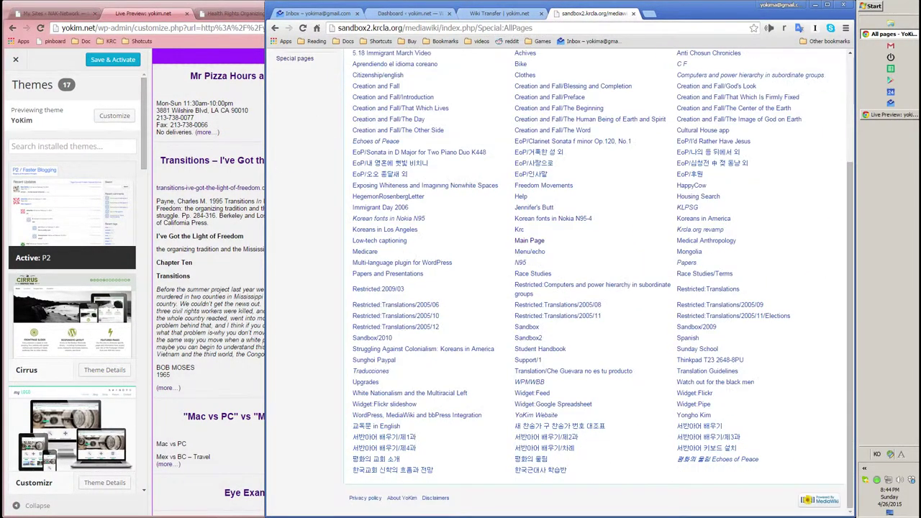
{"action": "key", "text": "ctrl+shift+Tab"}
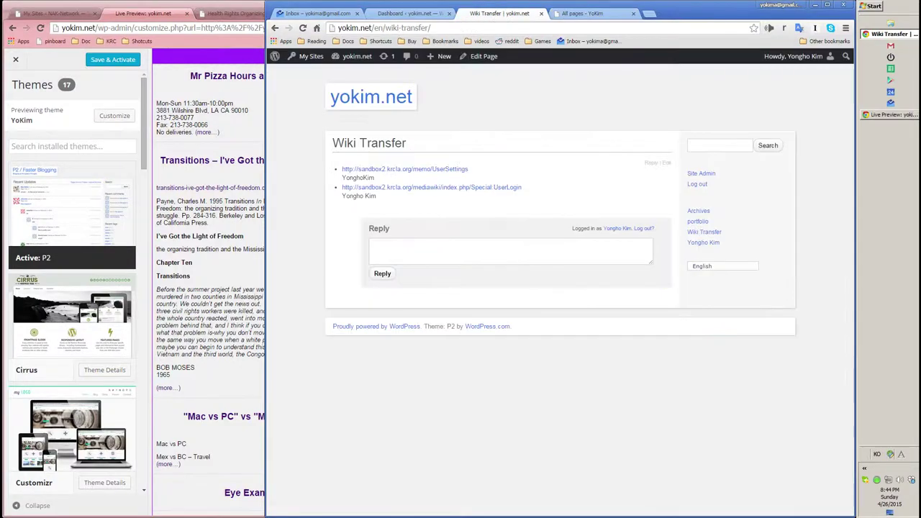
{"action": "key", "text": "ctrl+shift+Tab"}
{"action": "key", "text": "ctrl+Tab"}
{"action": "key", "text": "ctrl+Tab"}
{"action": "key", "text": "Home"}
{"action": "key", "text": "End"}
{"action": "key", "text": "Home"}
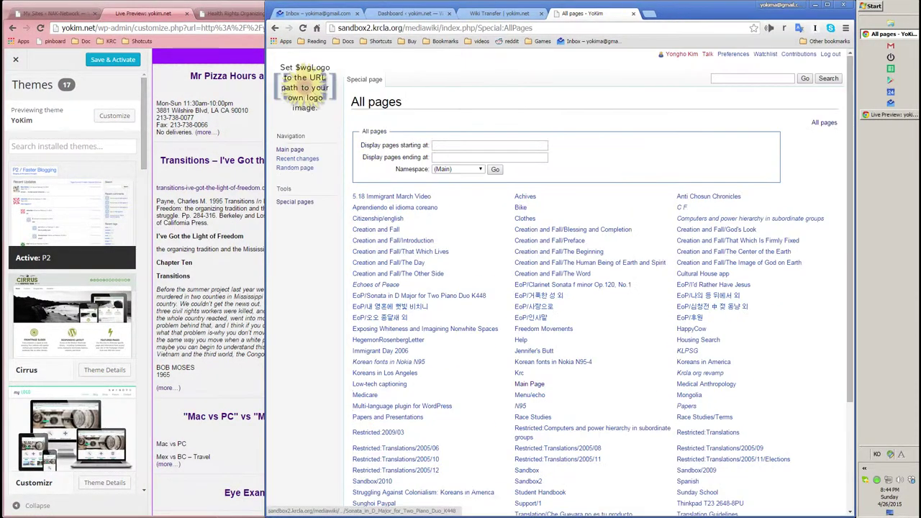
{"action": "key", "text": "End"}
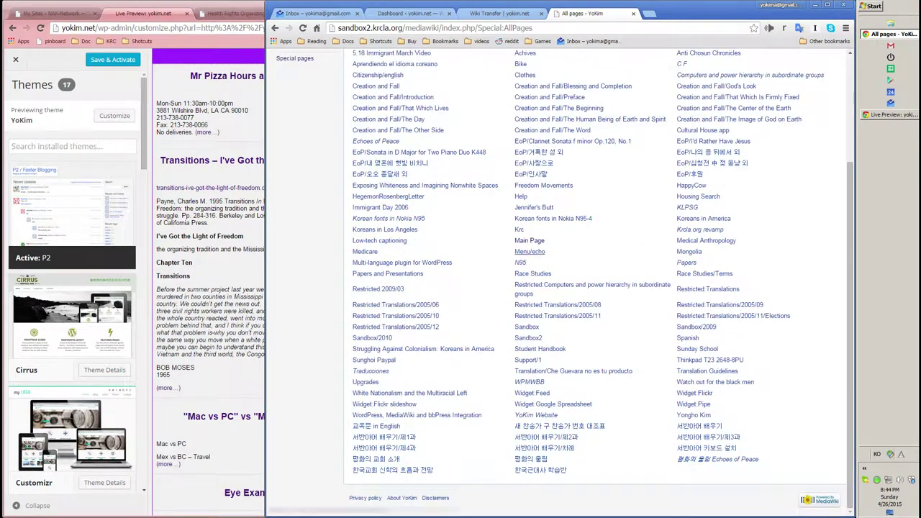
{"action": "left_click", "coordinate": [529, 240]}
{"action": "key", "text": "alt+Left"}
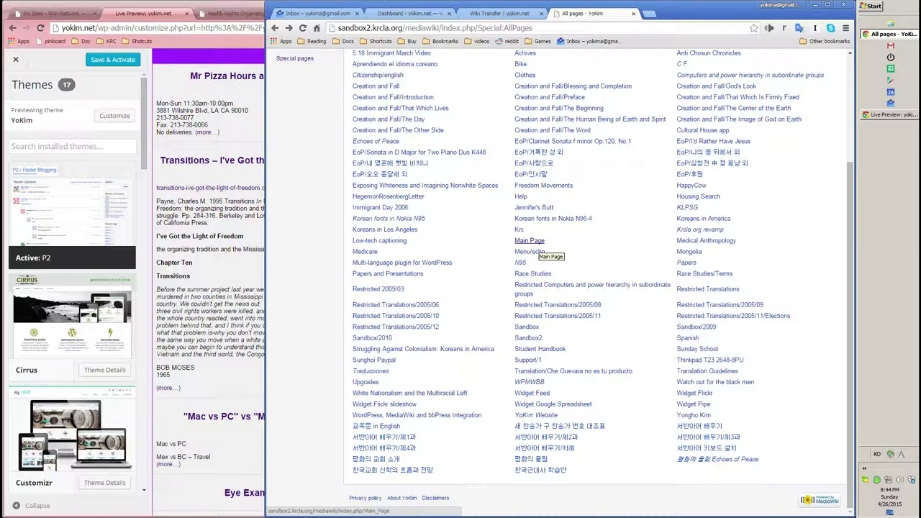
- Compare the All pages list against the Wiki Transfer and Dashboard tabs
{"action": "scroll", "coordinate": [536, 249], "scroll_direction": "up", "scroll_amount": 2}
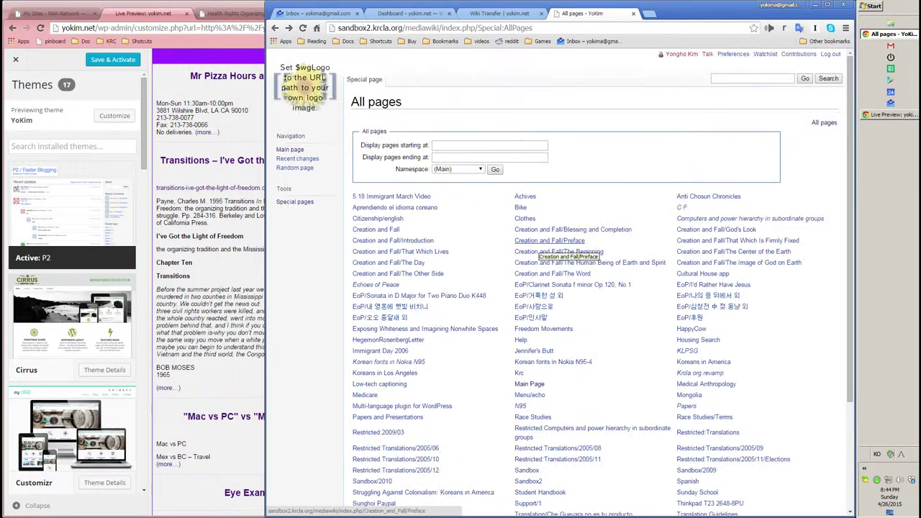
{"action": "scroll", "coordinate": [536, 249], "scroll_direction": "down", "scroll_amount": 5}
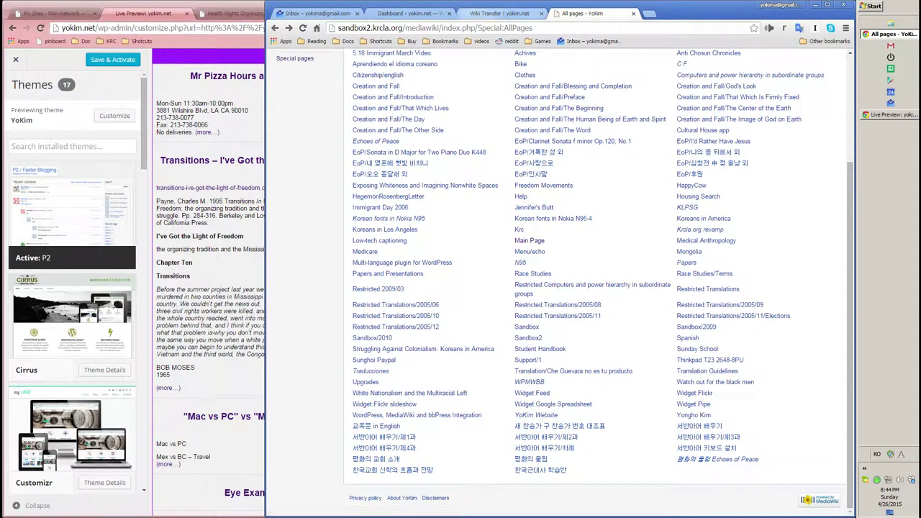
{"action": "left_click", "coordinate": [500, 13]}
{"action": "left_click", "coordinate": [407, 13]}
{"action": "left_click", "coordinate": [582, 13]}
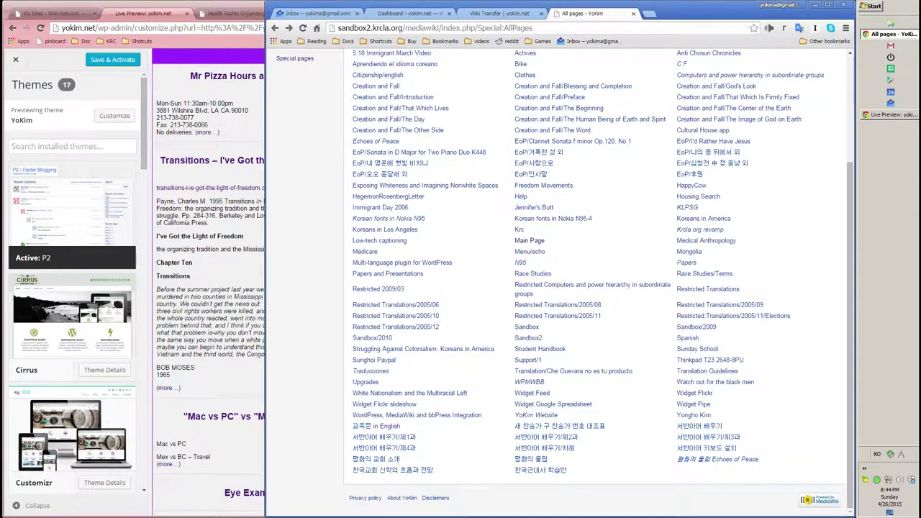
{"action": "left_click", "coordinate": [499, 13]}
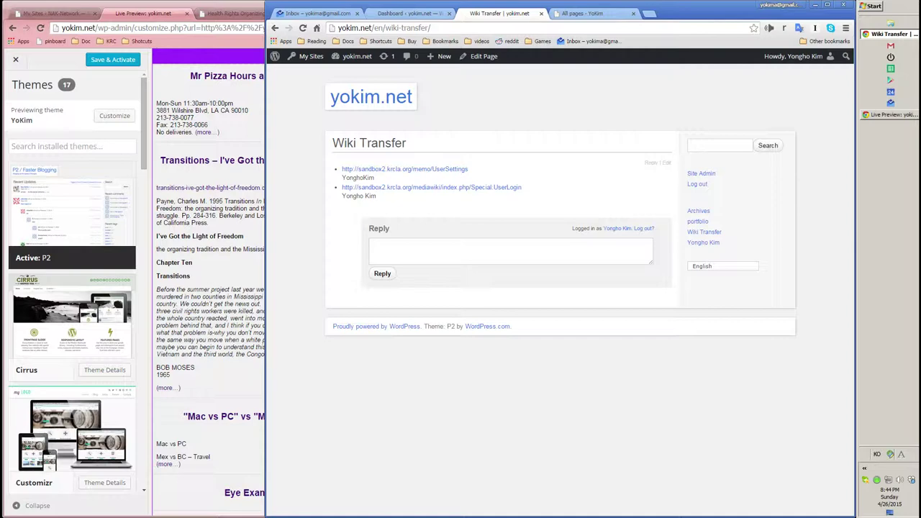
{"action": "key", "text": "ctrl+Tab"}
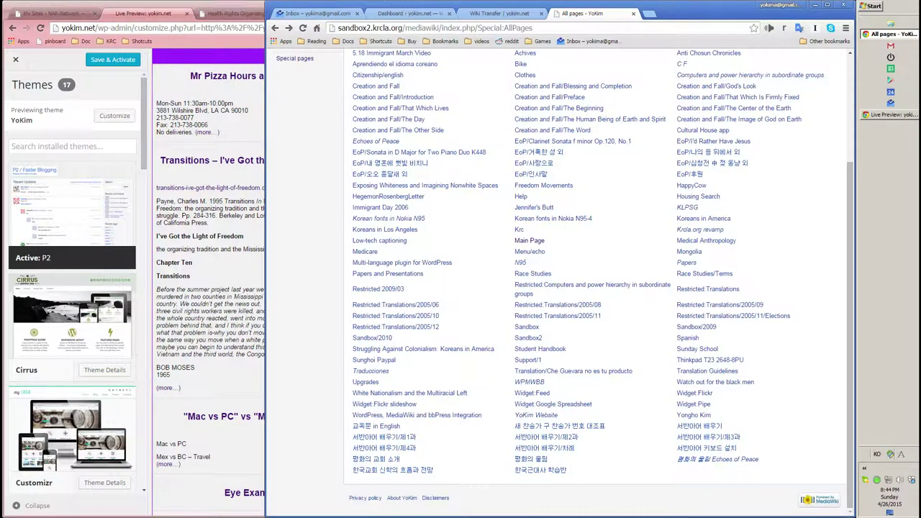
{"action": "scroll", "coordinate": [559, 281], "scroll_direction": "up", "scroll_amount": 5}
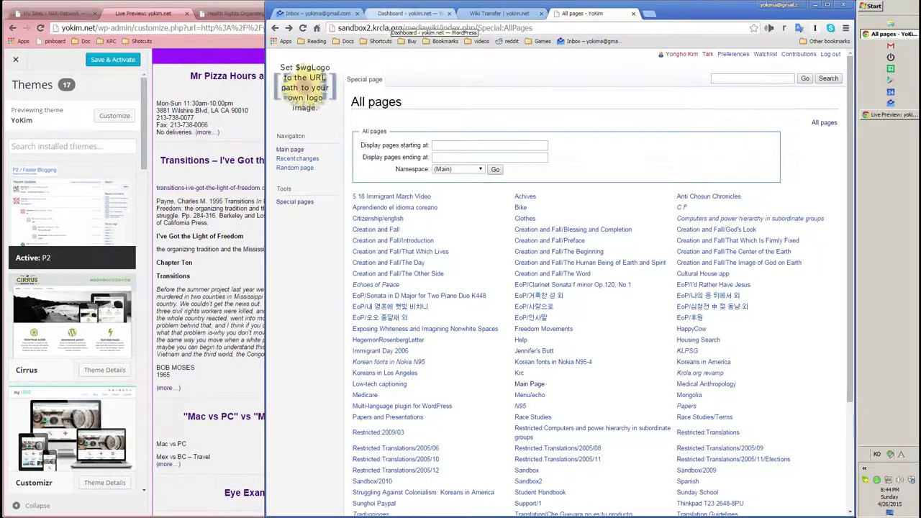
{"action": "left_click", "coordinate": [407, 13]}
{"action": "left_click", "coordinate": [583, 13]}
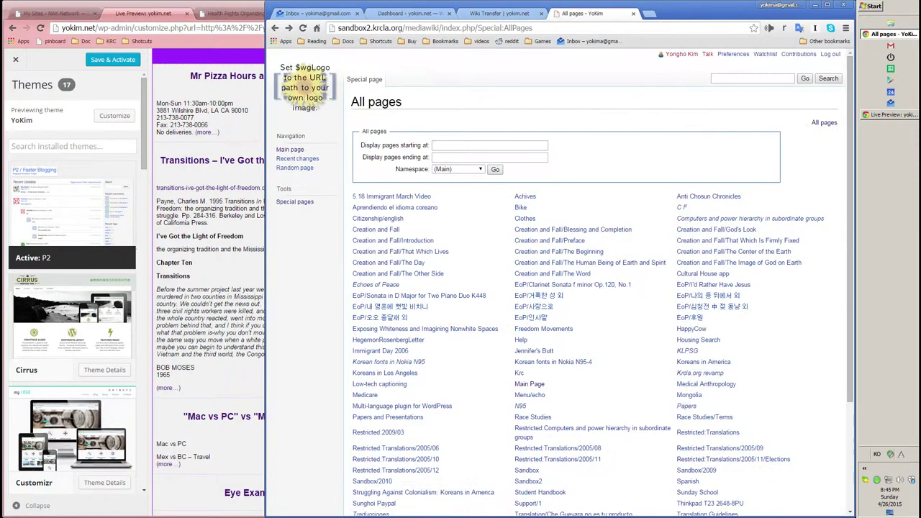
{"action": "scroll", "coordinate": [598, 288], "scroll_direction": "down", "scroll_amount": 3}
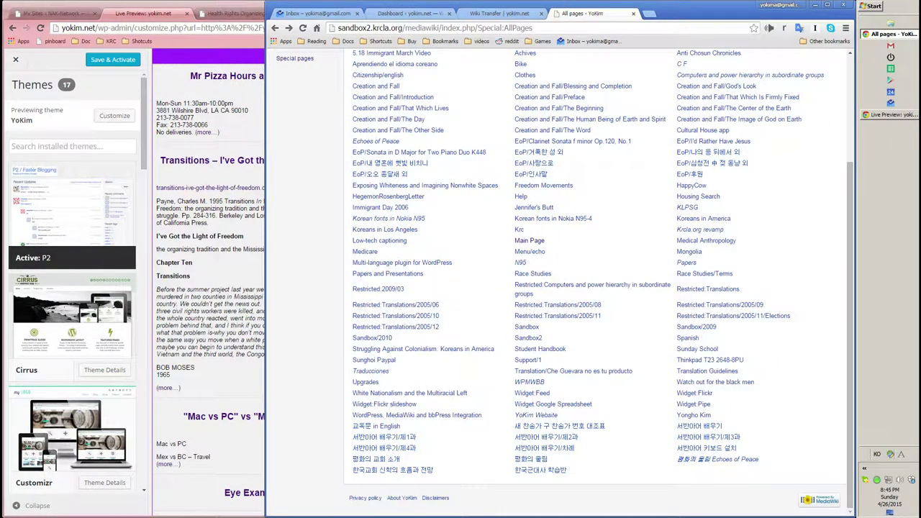
{"action": "scroll", "coordinate": [597, 288], "scroll_direction": "up", "scroll_amount": 2}
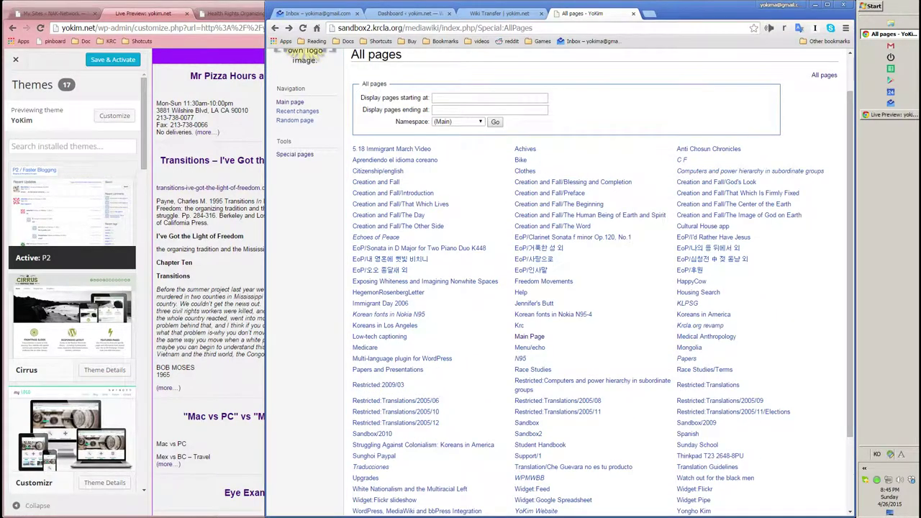
{"action": "left_click", "coordinate": [499, 13]}
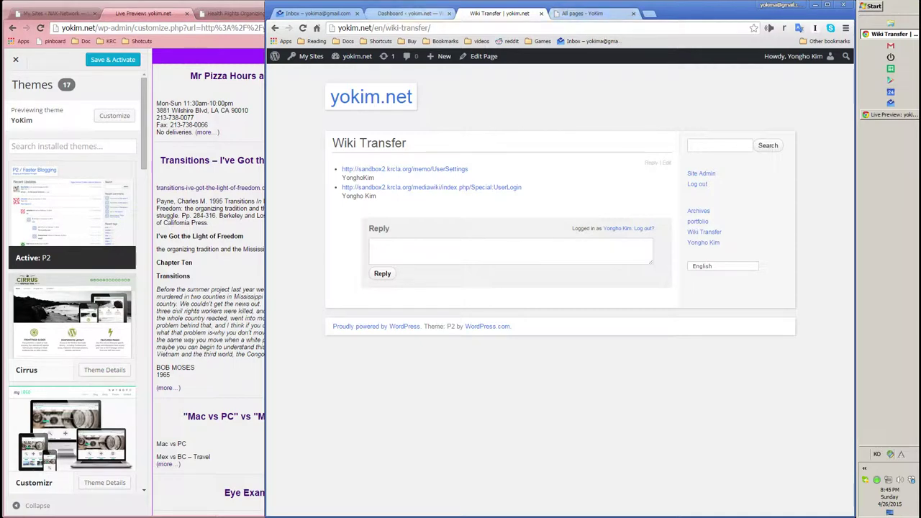
- Log in to the archive.krcla.org Health Rights site with the account username and password
{"action": "left_click", "coordinate": [234, 13]}
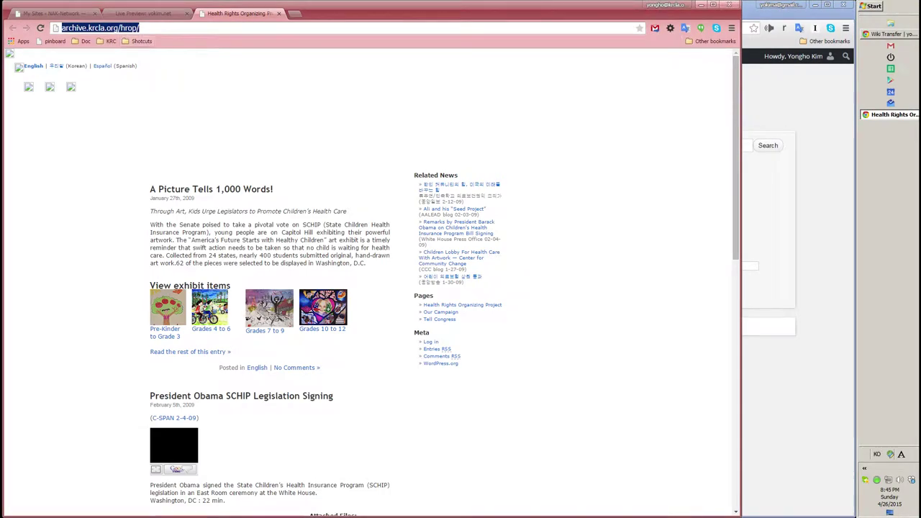
{"action": "left_click", "coordinate": [431, 342]}
{"action": "key", "text": "Down"}
{"action": "type", "text": "yonghokim"}
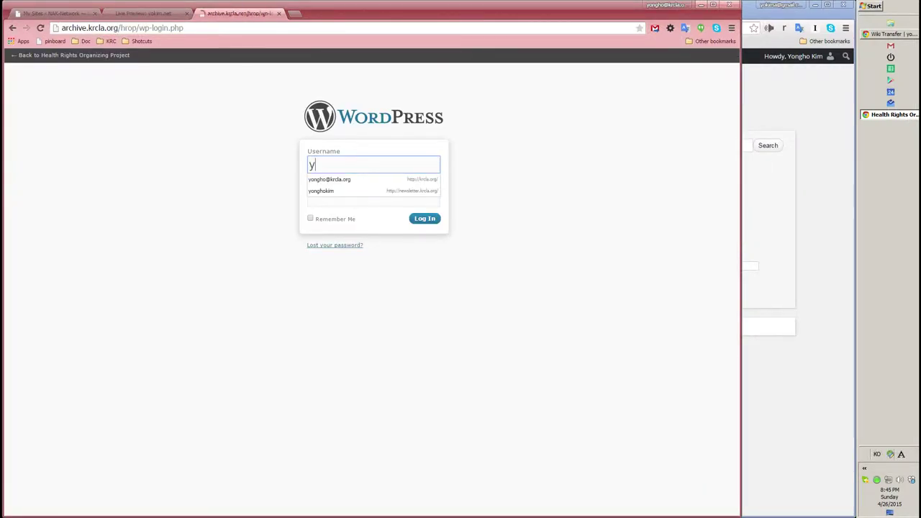
{"action": "key", "text": "Tab"}
{"action": "type", "text": "********"}
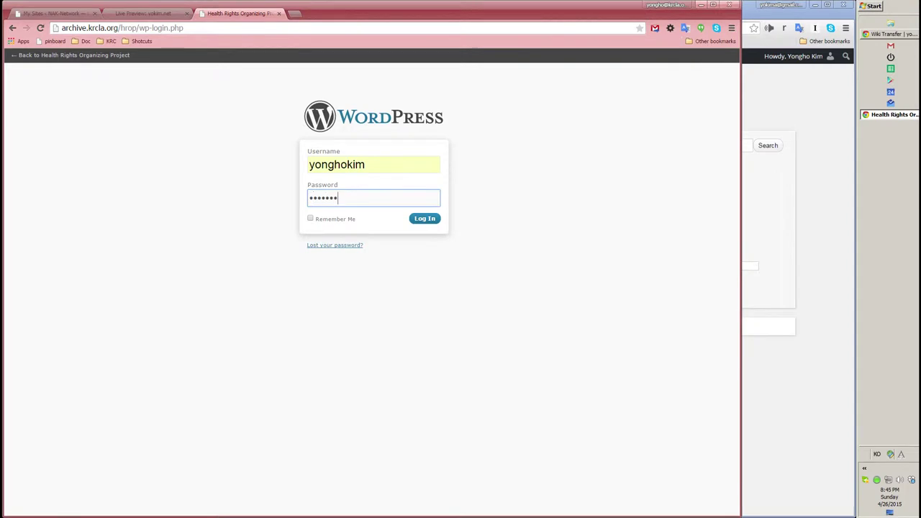
{"action": "key", "text": "Return"}
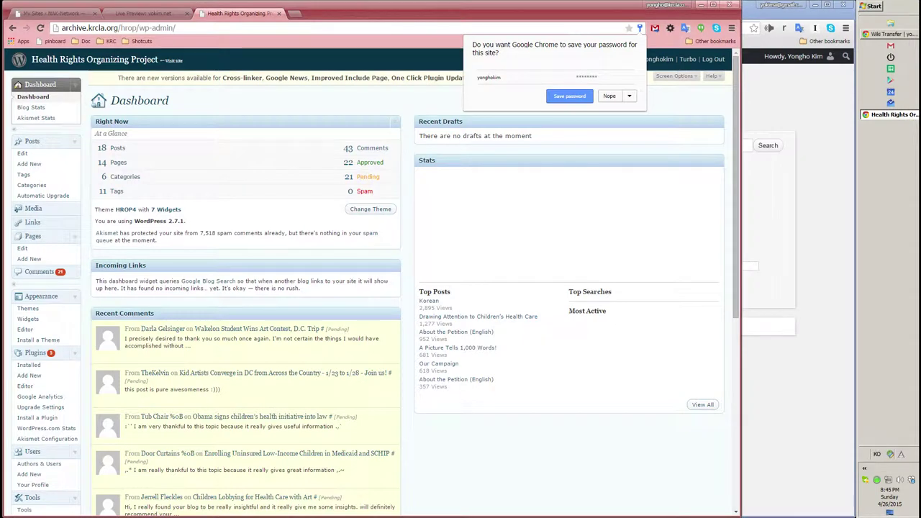
- Search for 'wordpress 2.7' in a new tab and open the Coltrane release post
{"action": "key", "text": "ctrl+t"}
{"action": "type", "text": "wordpress"}
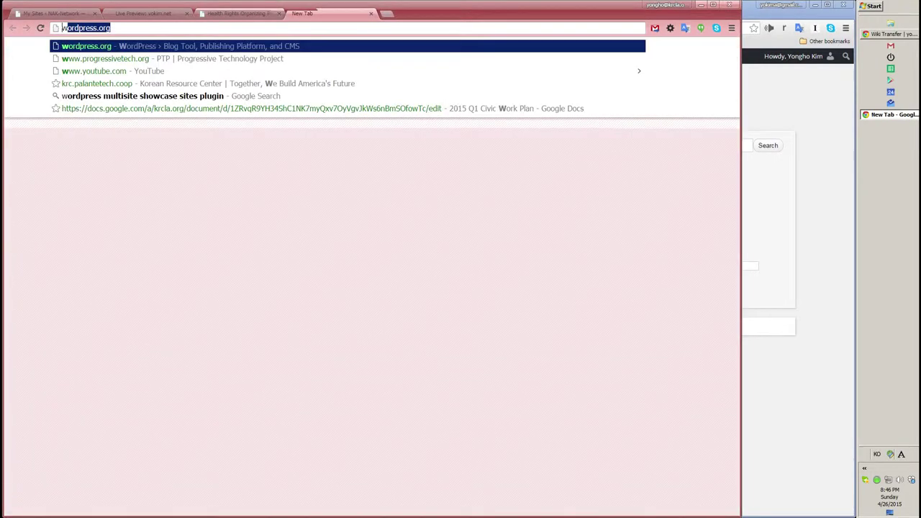
{"action": "type", "text": " 2.7"}
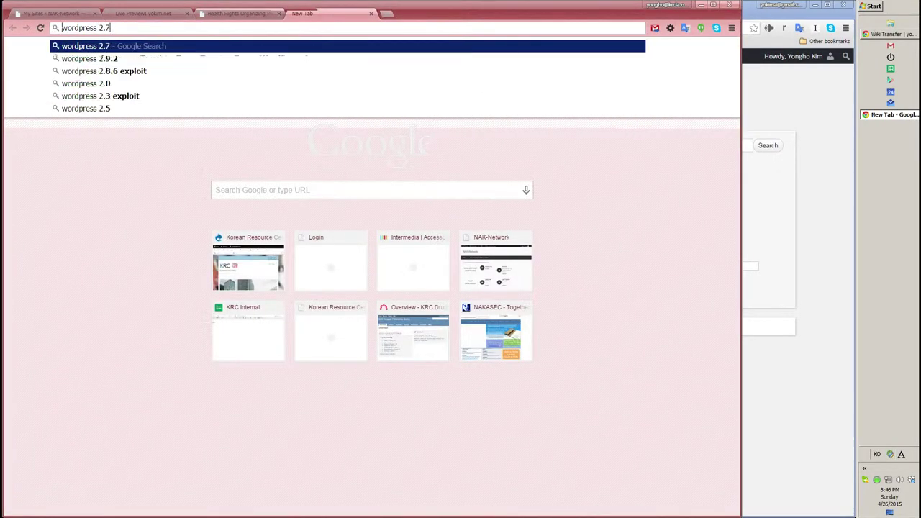
{"action": "key", "text": "Return"}
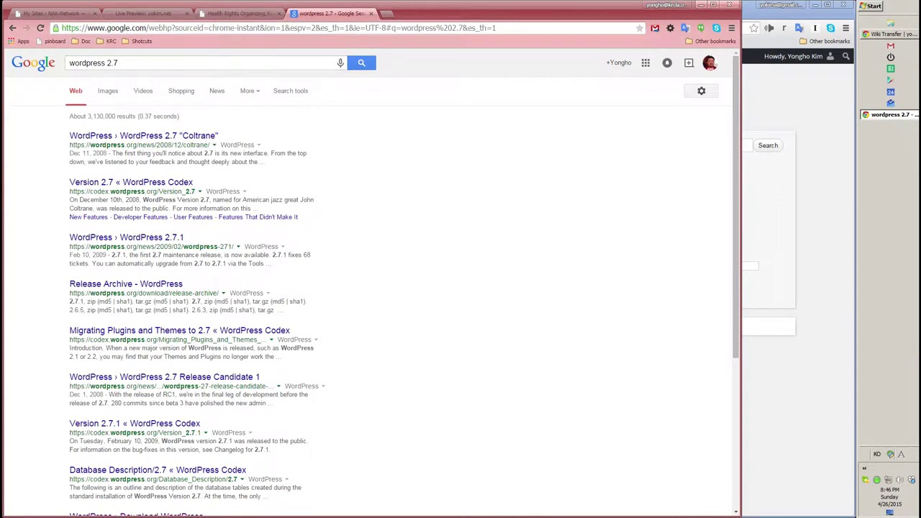
{"action": "left_click", "coordinate": [144, 135]}
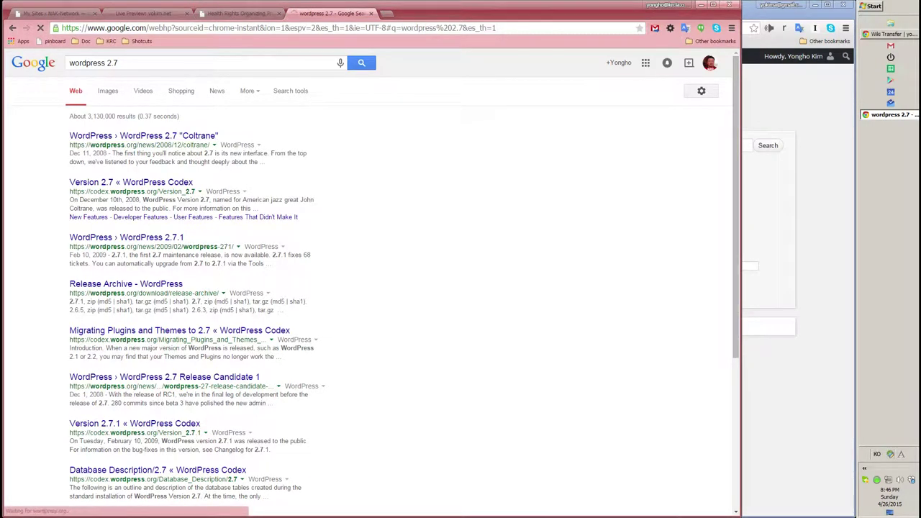
{"action": "key", "text": "ctrl+shift+Tab"}
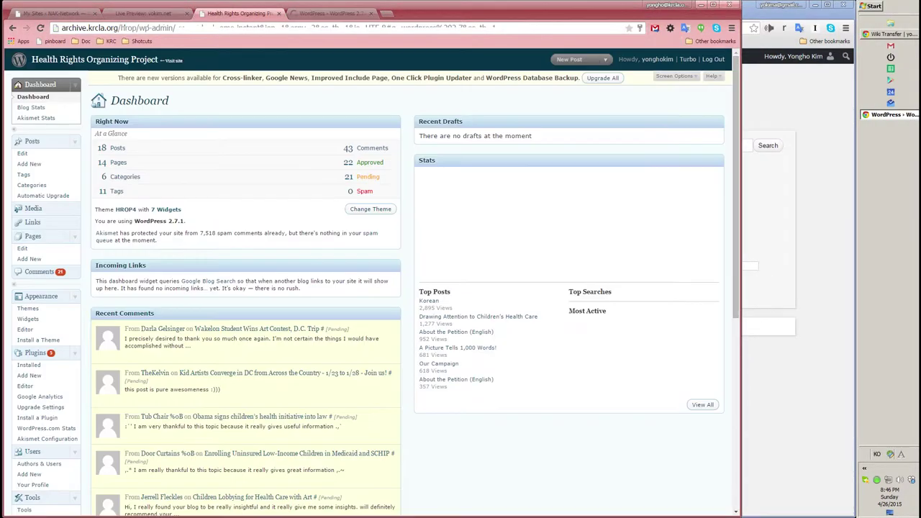
{"action": "key", "text": "alt+Tab"}
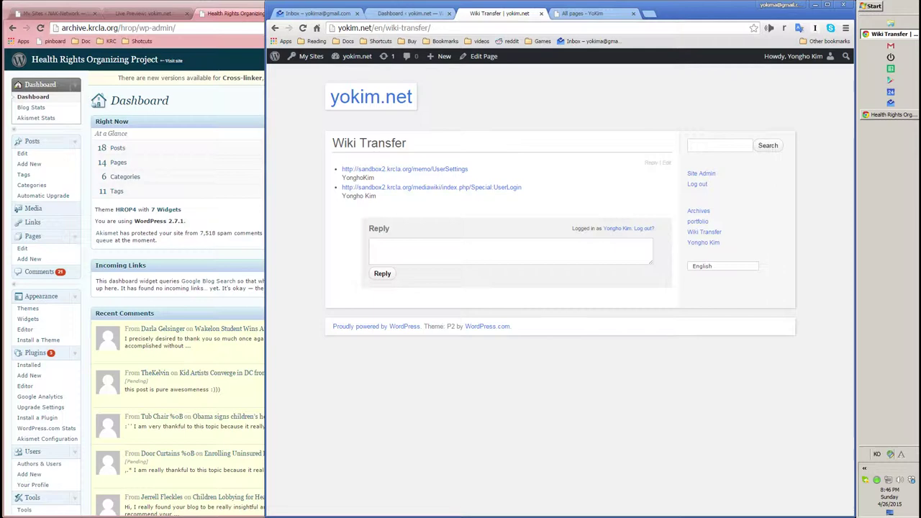
- Search all yokim.net posts in all languages for 'bodies'
{"action": "mouse_move", "coordinate": [311, 56]}
{"action": "left_click", "coordinate": [357, 56]}
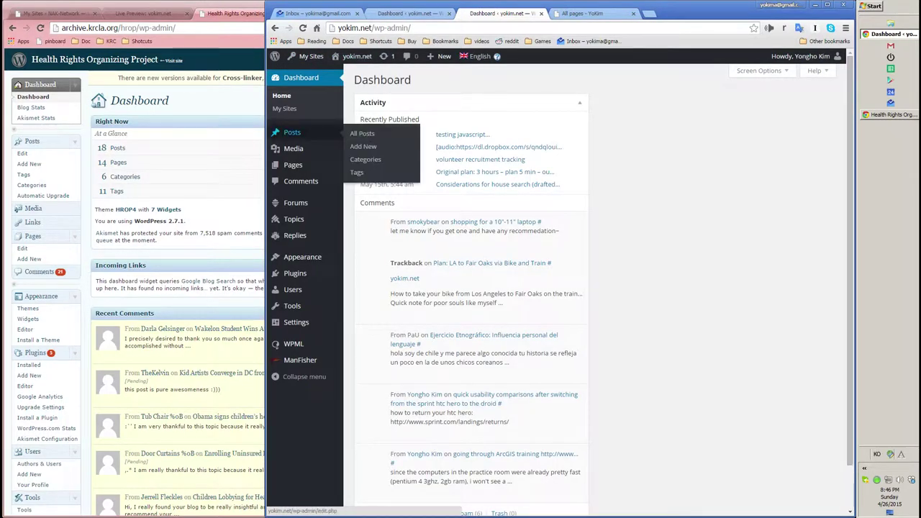
{"action": "left_click", "coordinate": [316, 133]}
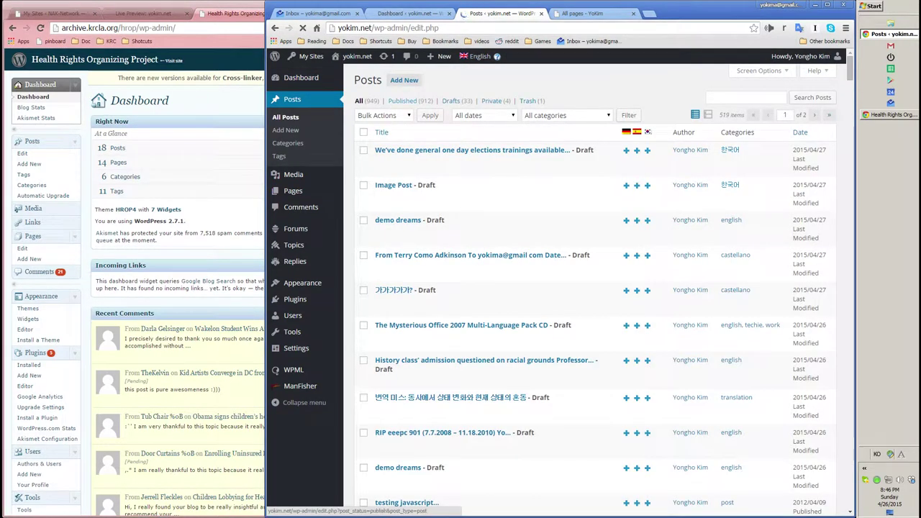
{"action": "left_click", "coordinate": [553, 113]}
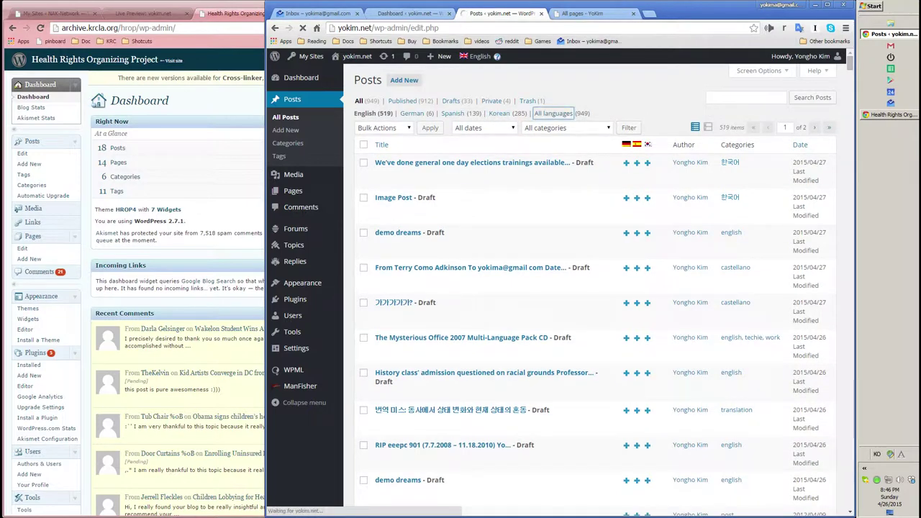
{"action": "left_click", "coordinate": [744, 97]}
{"action": "type", "text": "bodies"}
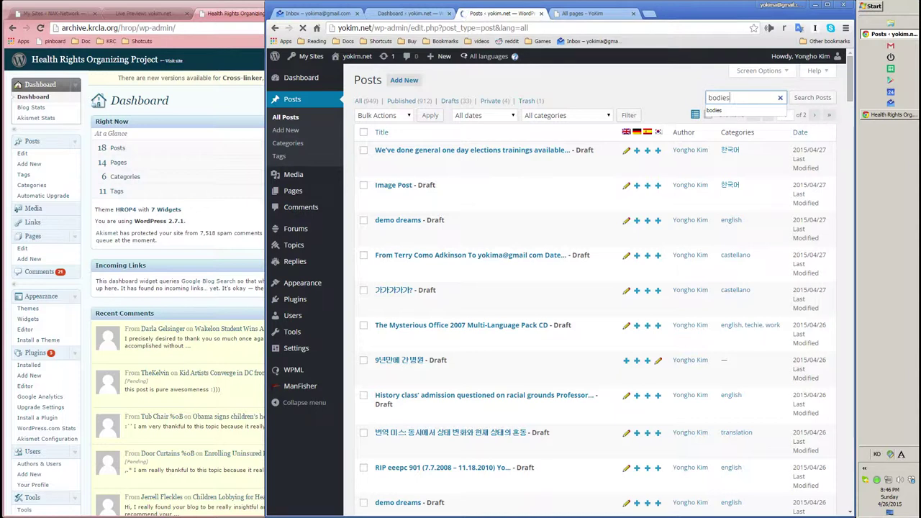
{"action": "key", "text": "Return"}
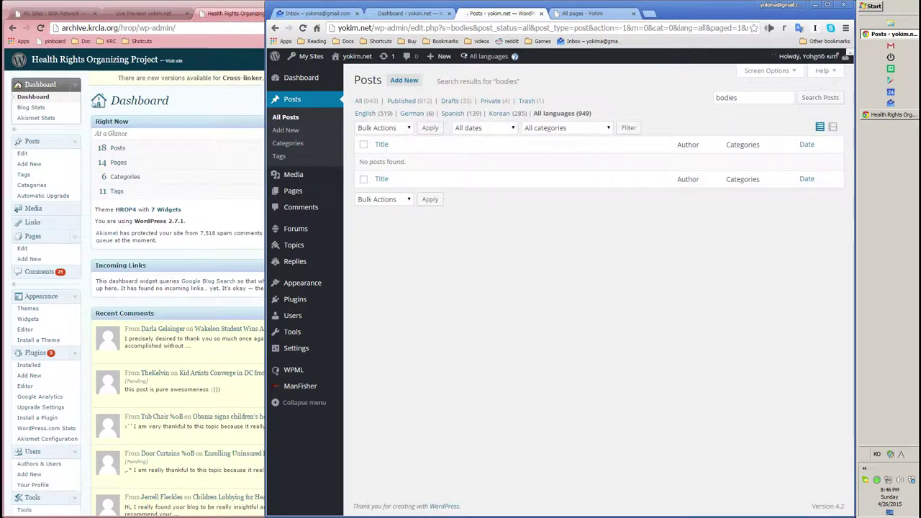
{"action": "double_click", "coordinate": [726, 97]}
- Review the empty results, then bring the WordPress 2.7 Coltrane post forward
{"action": "mouse_move", "coordinate": [294, 174]}
{"action": "mouse_move", "coordinate": [295, 261]}
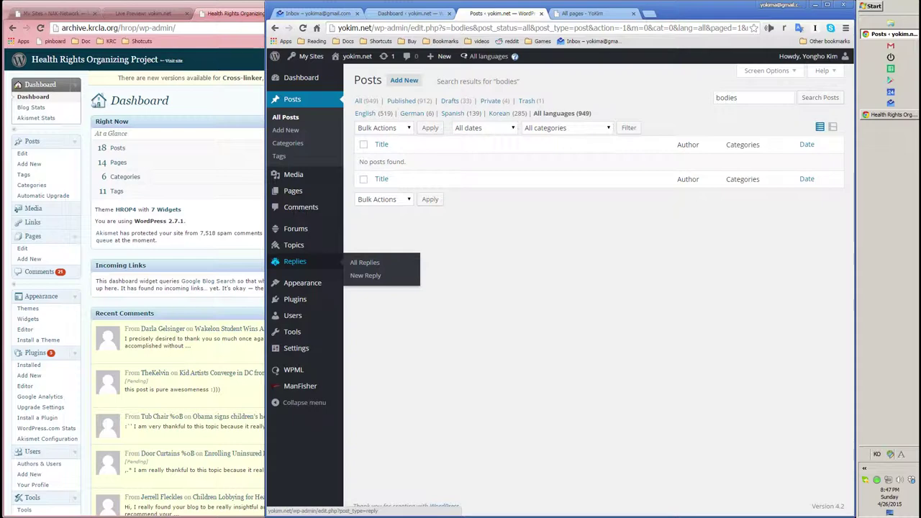
{"action": "key", "text": "ctrl+shift+Tab"}
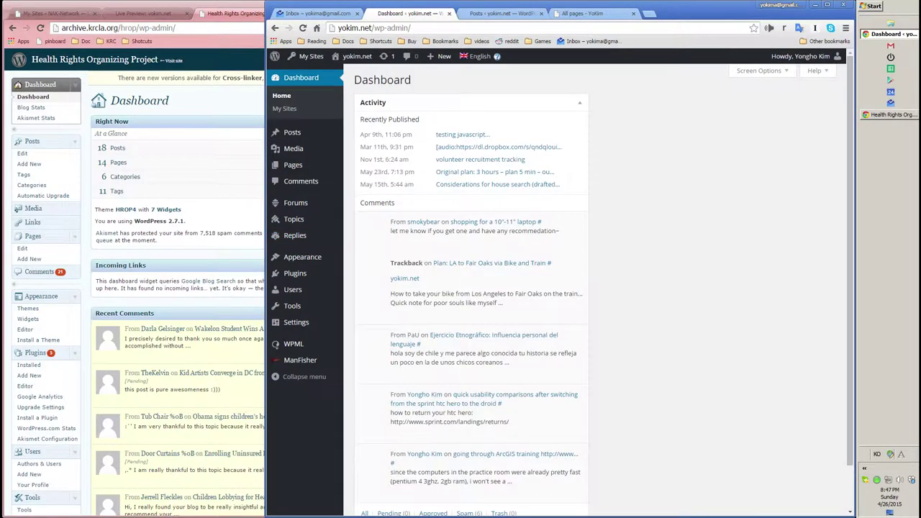
{"action": "key", "text": "ctrl+Tab"}
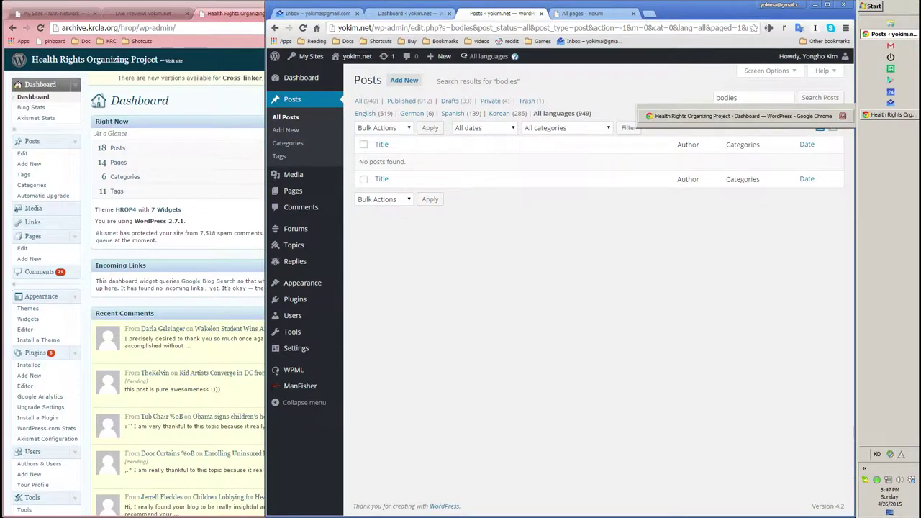
{"action": "key", "text": "ctrl+shift+Tab"}
{"action": "key", "text": "ctrl+shift+Tab"}
{"action": "key", "text": "ctrl+Tab"}
{"action": "key", "text": "ctrl+Tab"}
{"action": "key", "text": "ctrl+Tab"}
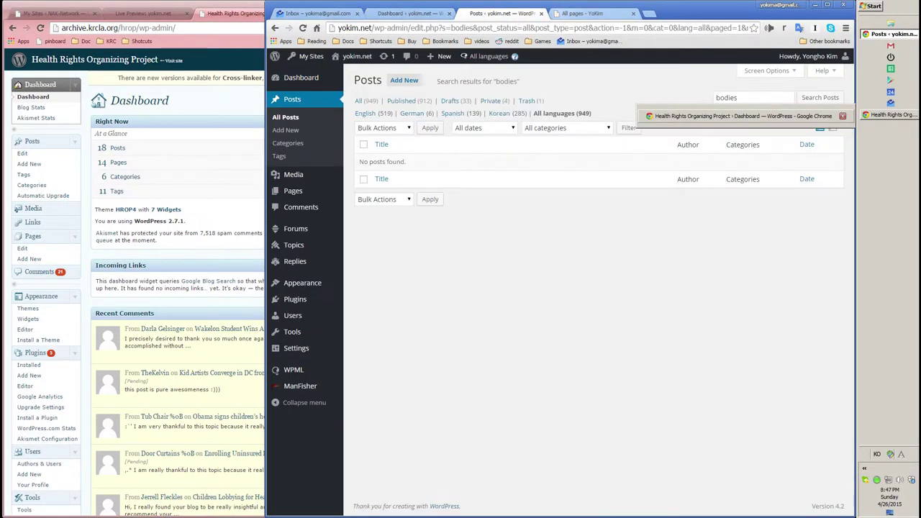
{"action": "key", "text": "alt+Tab"}
{"action": "key", "text": "ctrl+Tab"}
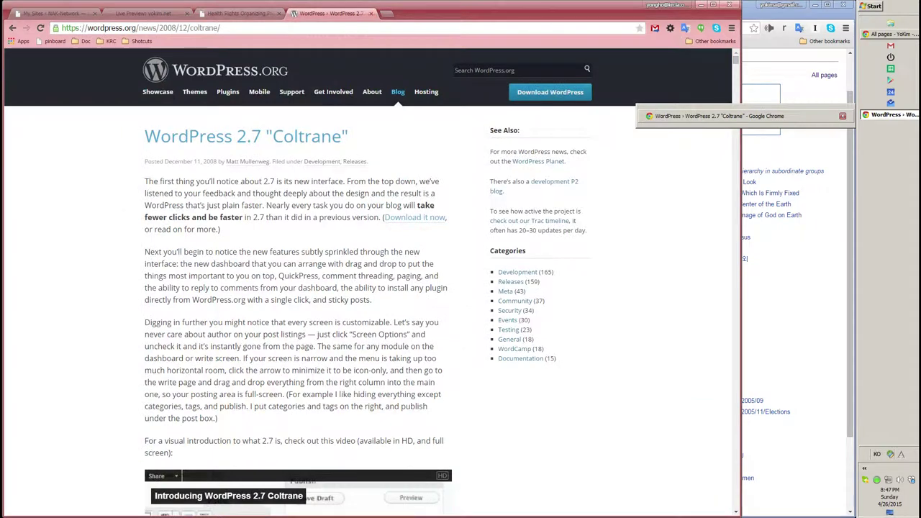
- Revisit the YoKim wiki Main Page from history, then return to the yokim.net posts tab
{"action": "key", "text": "alt+Tab"}
{"action": "right_click", "coordinate": [275, 28]}
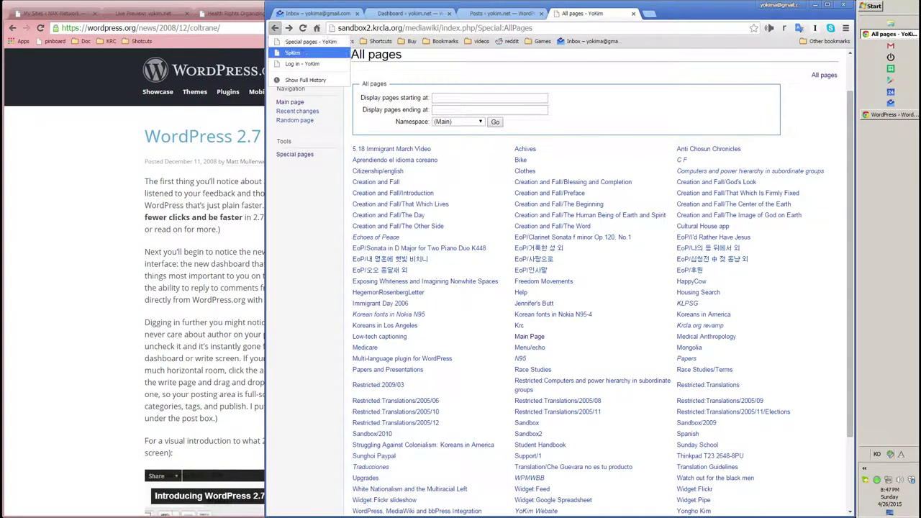
{"action": "left_click", "coordinate": [292, 53]}
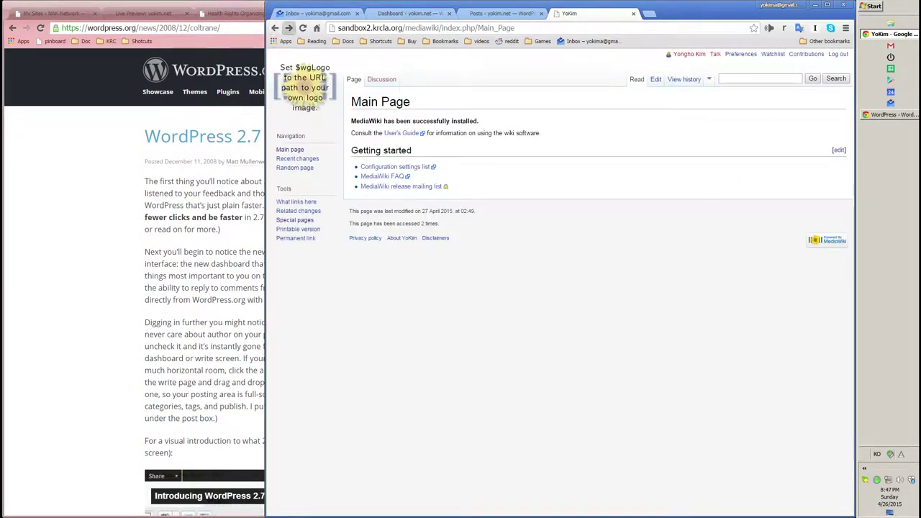
{"action": "key", "text": "alt+Right"}
{"action": "key", "text": "ctrl+2"}
{"action": "key", "text": "ctrl+3"}
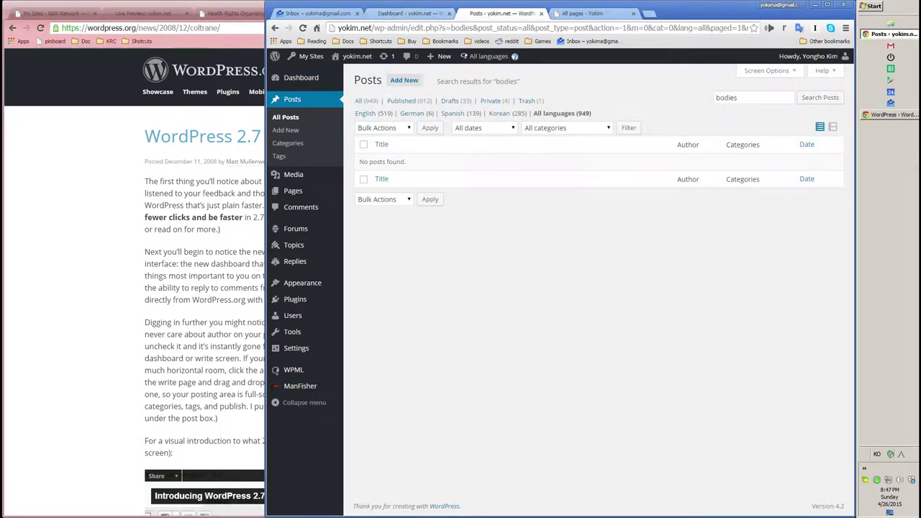
- From yokim.net's Wiki Transfer page, open both wiki login links in new tabs, closing the MediaWiki one
{"action": "left_click", "coordinate": [357, 56]}
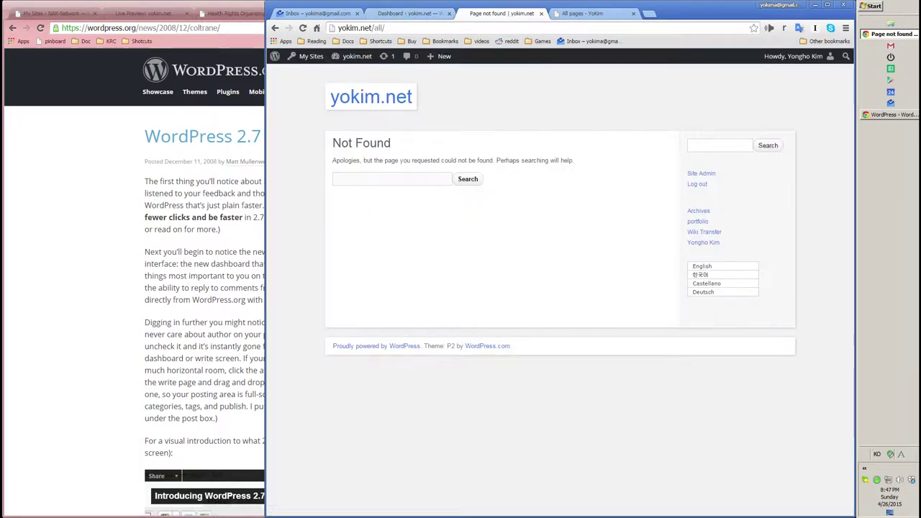
{"action": "left_click", "coordinate": [704, 231]}
{"action": "right_click", "coordinate": [378, 187]}
{"action": "left_click", "coordinate": [404, 191]}
{"action": "key", "text": "ctrl+4"}
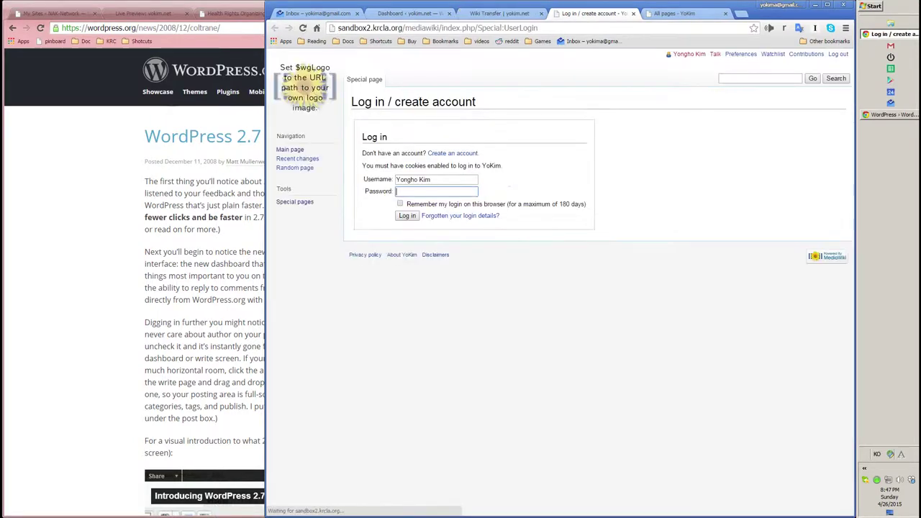
{"action": "key", "text": "ctrl+w"}
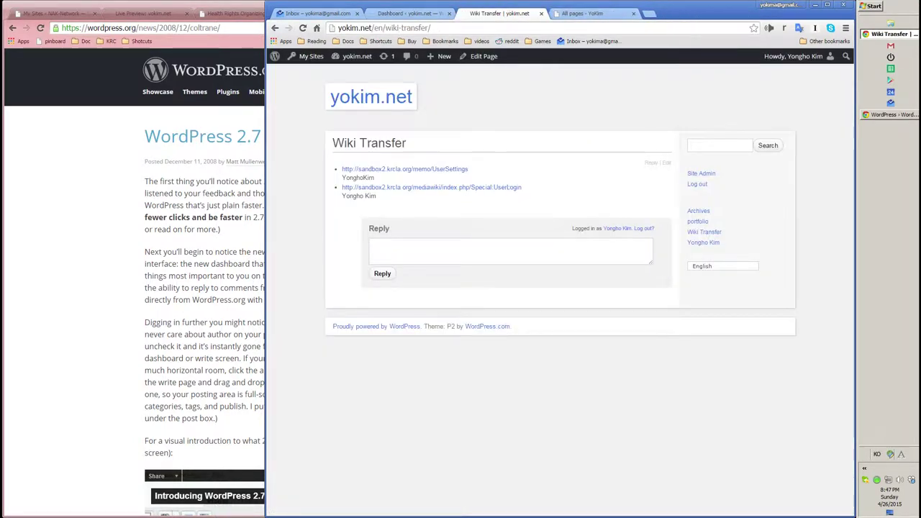
{"action": "right_click", "coordinate": [350, 170]}
{"action": "left_click", "coordinate": [376, 174]}
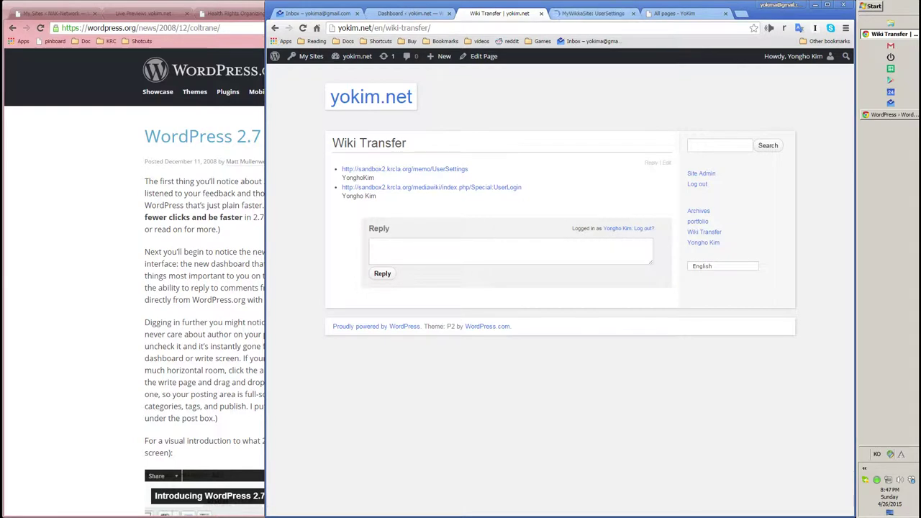
{"action": "key", "text": "ctrl+4"}
- Log in to MyWikkaSite on UserSettings with the WikiName and password
{"action": "left_click", "coordinate": [431, 103]}
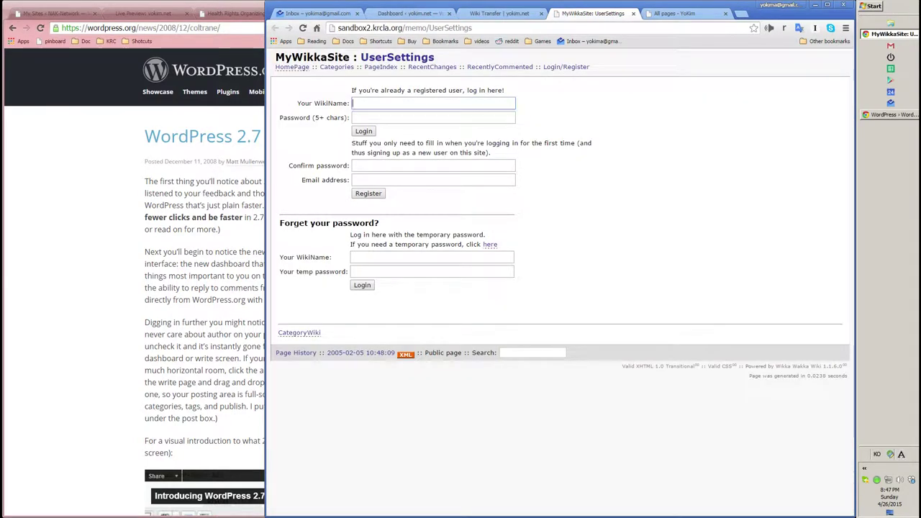
{"action": "type", "text": "yonghoKim"}
{"action": "key", "text": "Tab"}
{"action": "type", "text": "y"}
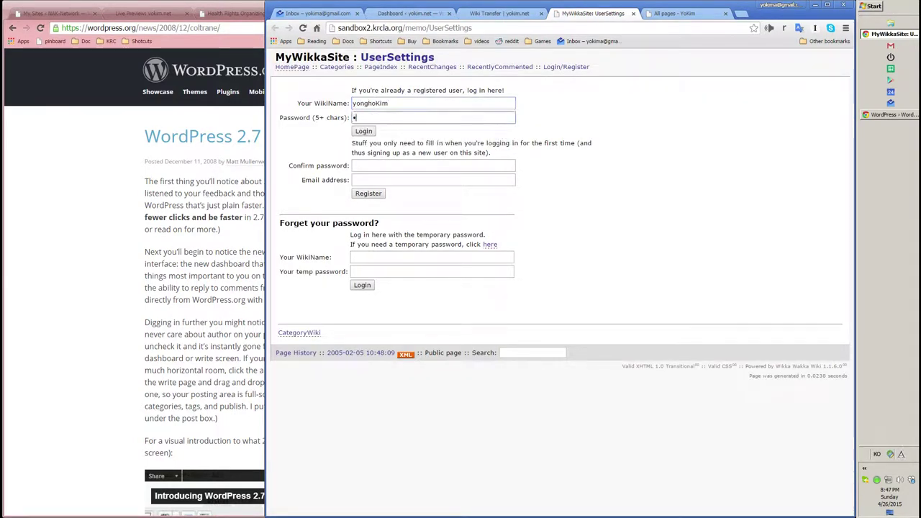
{"action": "key", "text": "Return"}
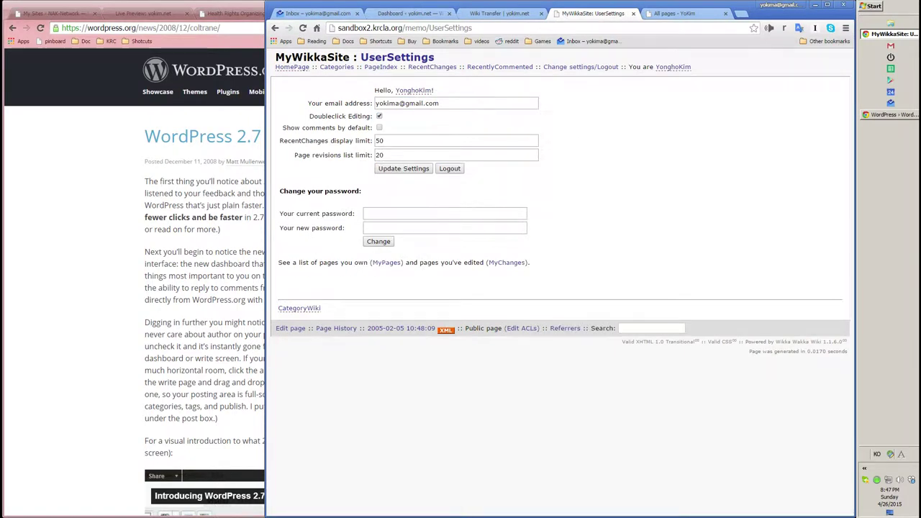
- Open the PageIndex and scan its list of wiki pages from top to bottom
{"action": "left_click", "coordinate": [380, 66]}
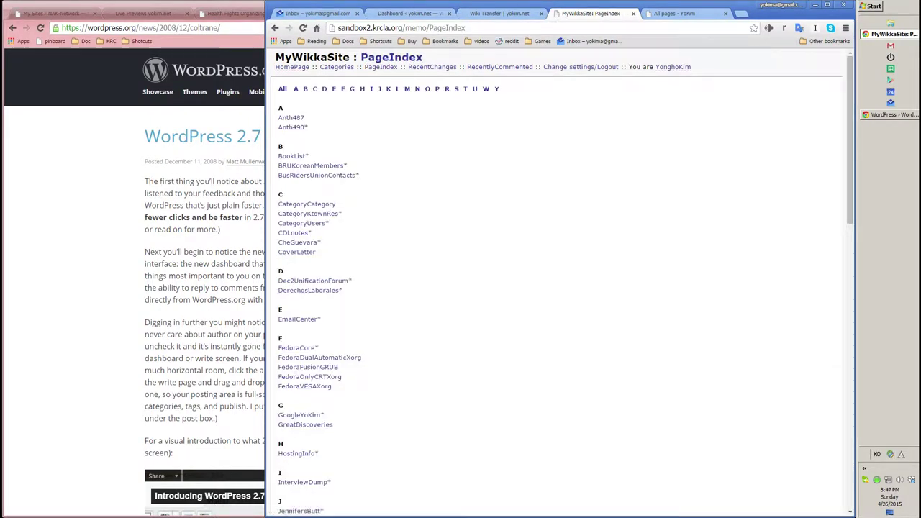
{"action": "key", "text": "End"}
{"action": "key", "text": "Page_Up"}
{"action": "key", "text": "Home"}
{"action": "key", "text": "End"}
{"action": "key", "text": "Home"}
{"action": "key", "text": "Page_Down"}
{"action": "key", "text": "Page_Up"}
{"action": "key", "text": "End"}
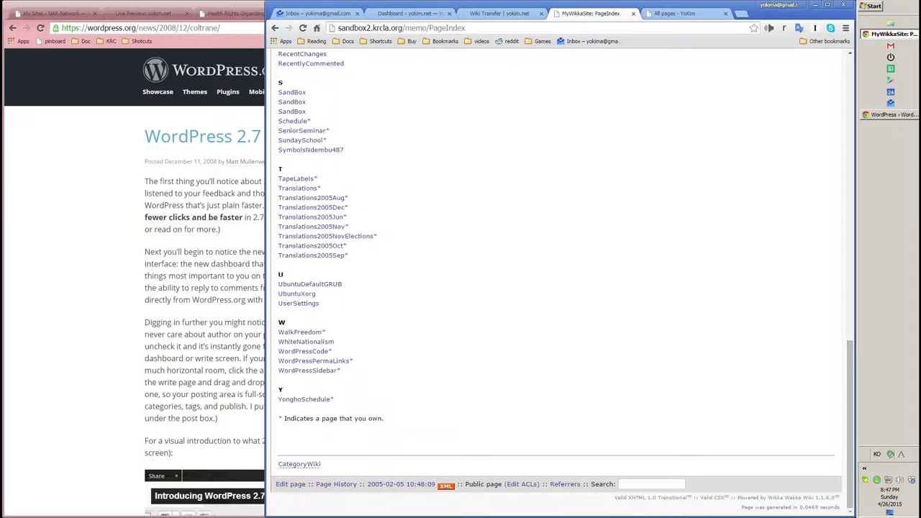
- Open the footer credit link, wikka.jsnx.com, in a new tab
{"action": "right_click", "coordinate": [720, 498]}
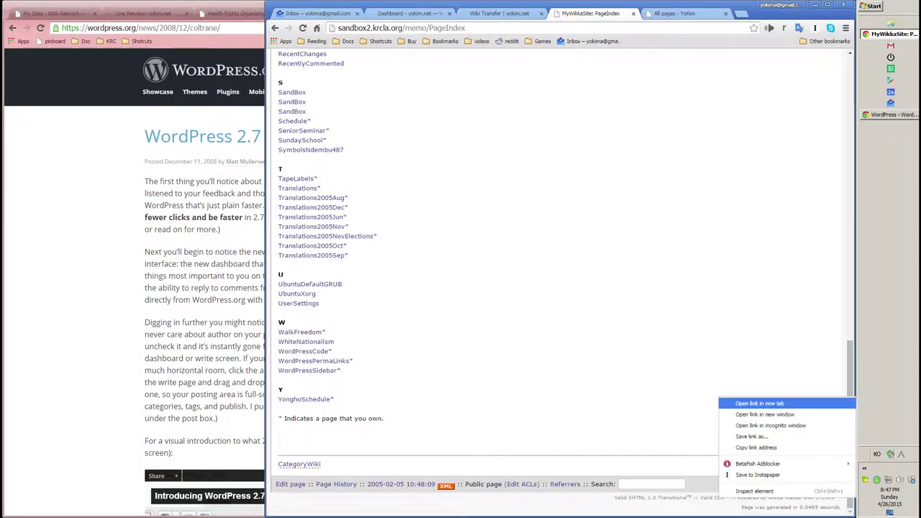
{"action": "left_click", "coordinate": [749, 401]}
{"action": "key", "text": "ctrl+Tab"}
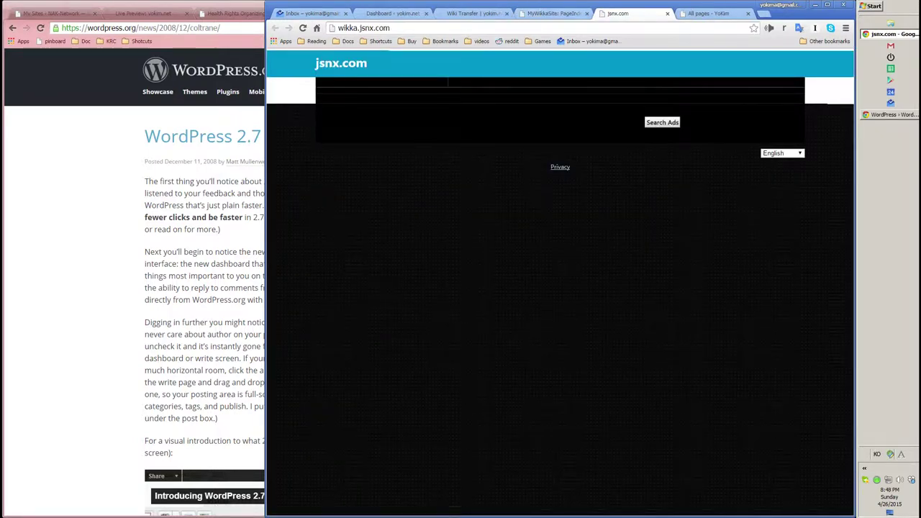
- Search 'wikka wiki', open wikkawiki.org's Welcome to WikkaWiki page, then return to PageIndex
{"action": "key", "text": "ctrl+l"}
{"action": "type", "text": "wikka wiki"}
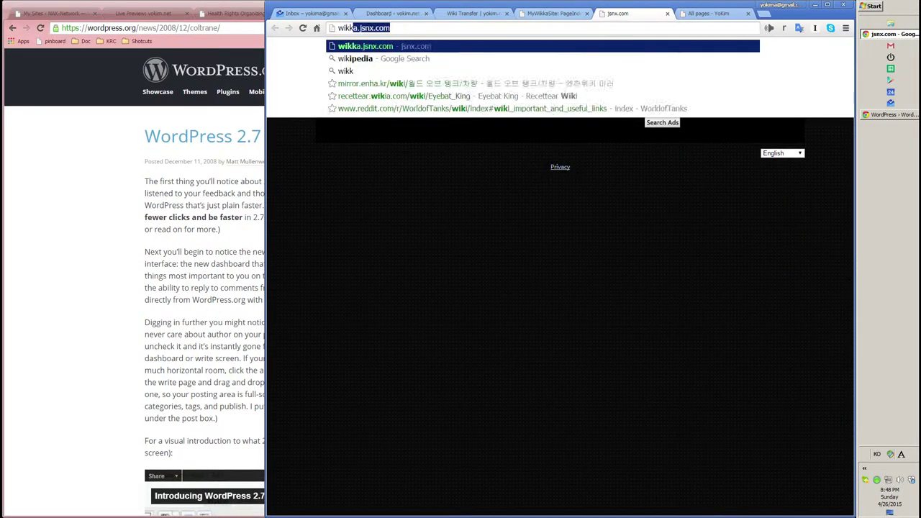
{"action": "key", "text": "Return"}
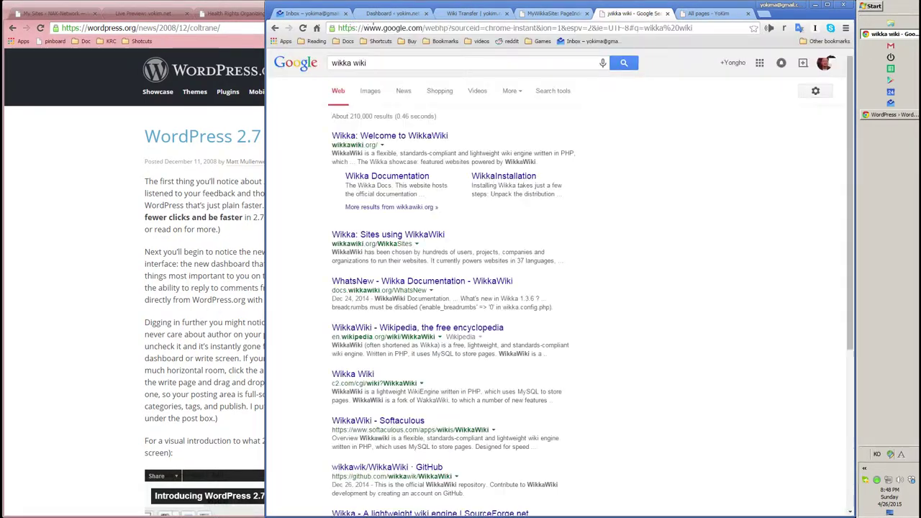
{"action": "left_click", "coordinate": [389, 139]}
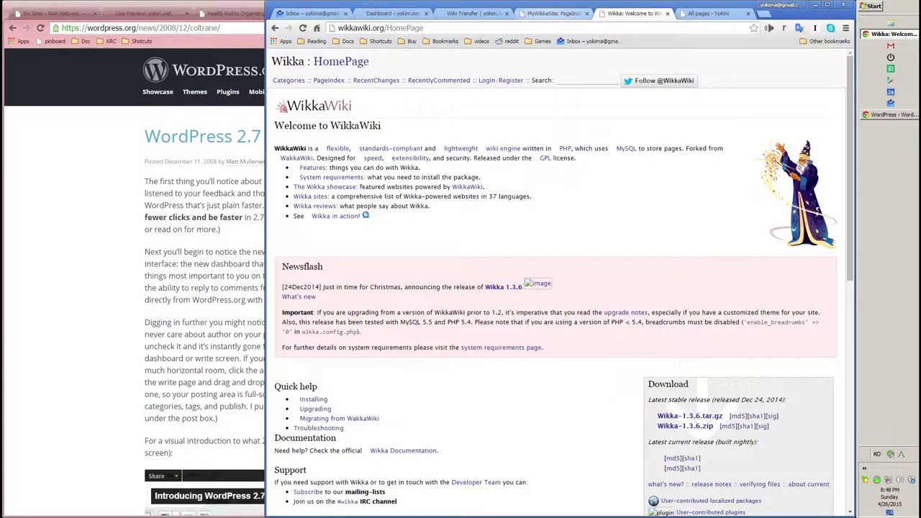
{"action": "scroll", "coordinate": [277, 472], "scroll_direction": "down", "scroll_amount": 3}
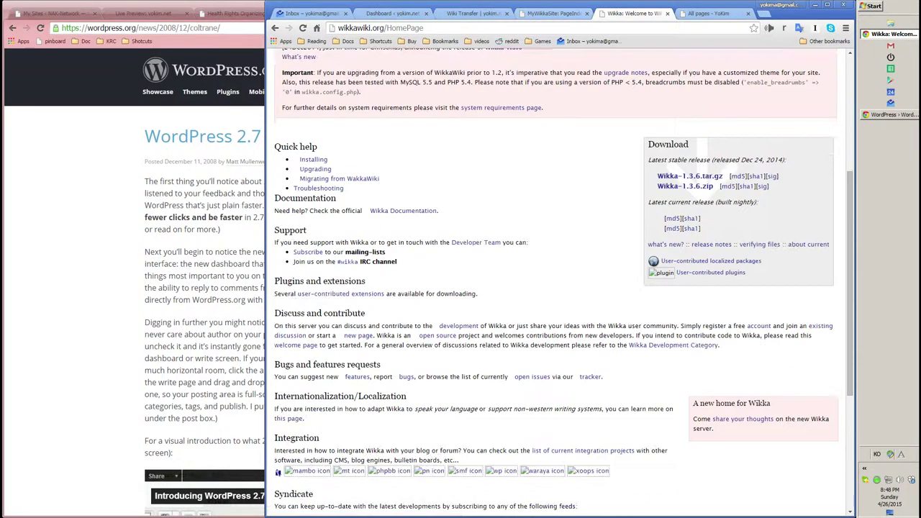
{"action": "scroll", "coordinate": [278, 472], "scroll_direction": "up", "scroll_amount": 3}
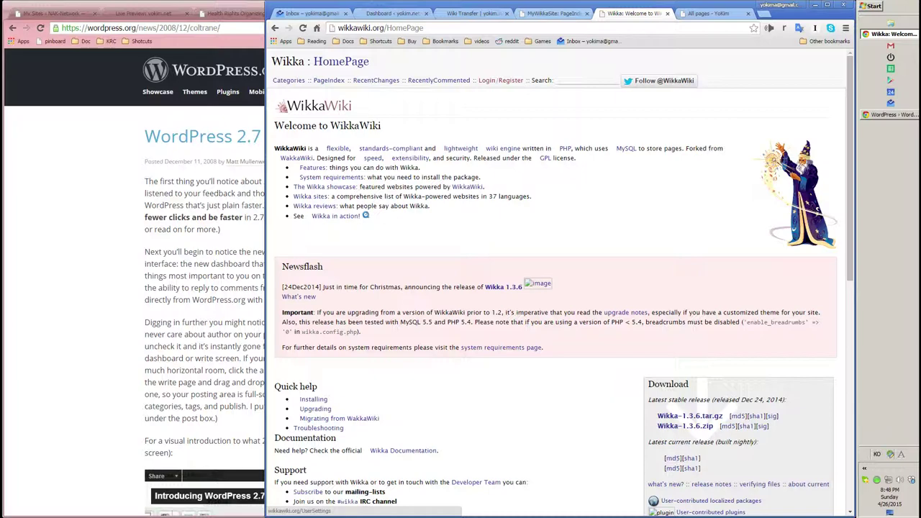
{"action": "key", "text": "ctrl+shift+Tab"}
{"action": "scroll", "coordinate": [558, 281], "scroll_direction": "down", "scroll_amount": 5}
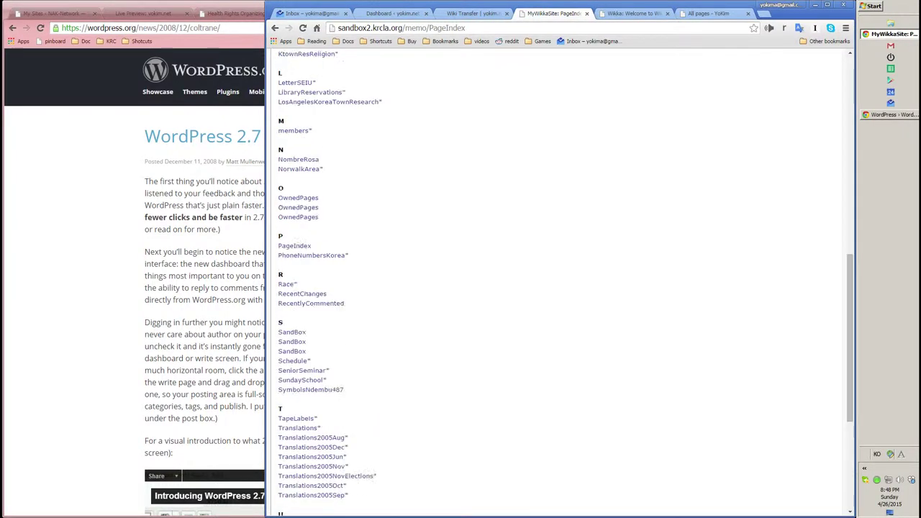
- Scroll up and down through the WikkaWiki PageIndex to review its pages
{"action": "scroll", "coordinate": [557, 281], "scroll_direction": "up", "scroll_amount": 3}
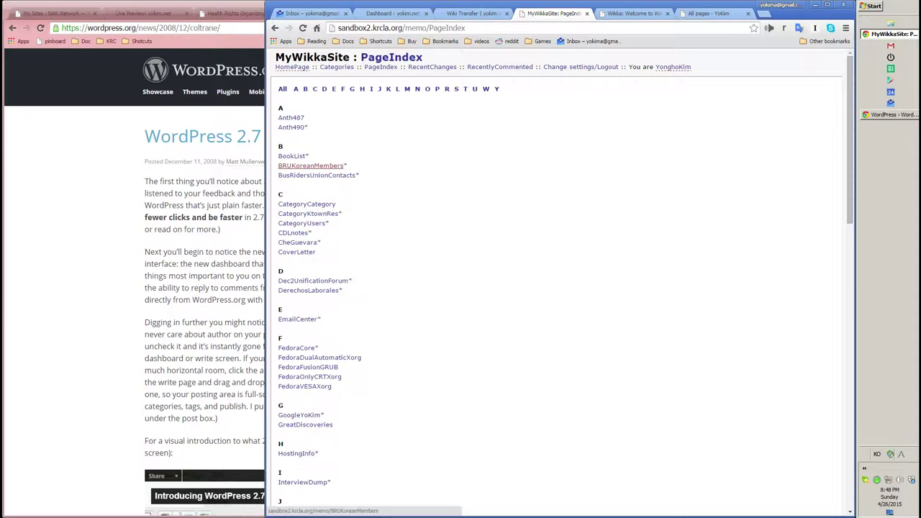
{"action": "scroll", "coordinate": [310, 166], "scroll_direction": "down", "scroll_amount": 3}
{"action": "scroll", "coordinate": [310, 166], "scroll_direction": "up", "scroll_amount": 1}
{"action": "scroll", "coordinate": [310, 166], "scroll_direction": "down", "scroll_amount": 2}
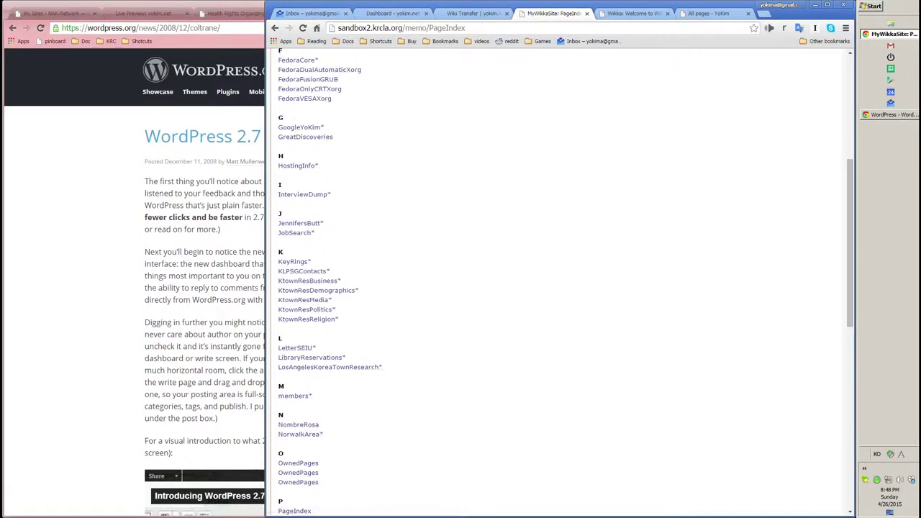
{"action": "scroll", "coordinate": [557, 281], "scroll_direction": "down", "scroll_amount": 4}
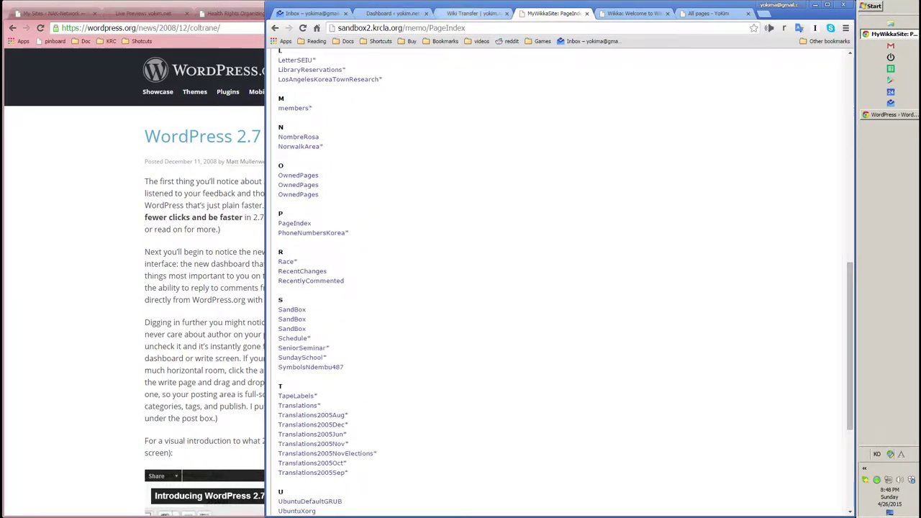
{"action": "scroll", "coordinate": [311, 161], "scroll_direction": "down", "scroll_amount": 3}
{"action": "scroll", "coordinate": [311, 160], "scroll_direction": "up", "scroll_amount": 1}
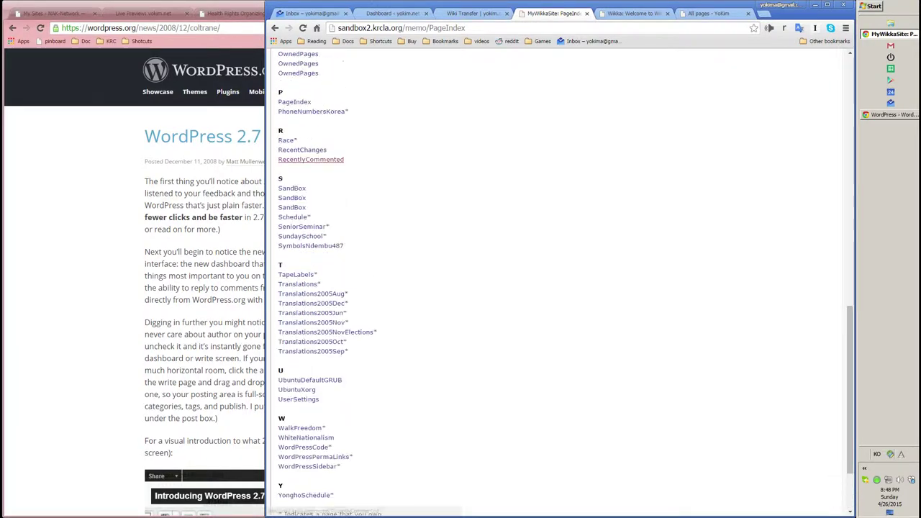
- Return to the MediaWiki All pages list and open the N95 page in a new tab
{"action": "key", "text": "ctrl+Tab"}
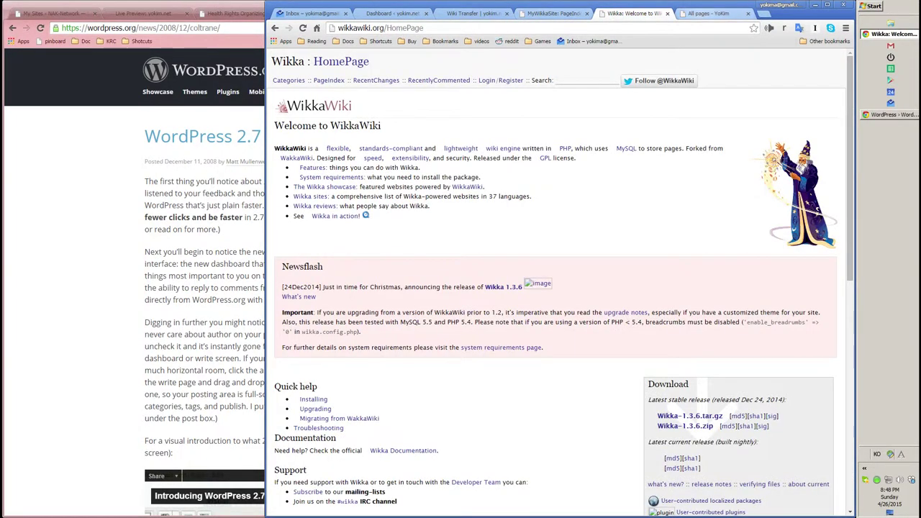
{"action": "key", "text": "ctrl+Tab"}
{"action": "scroll", "coordinate": [520, 262], "scroll_direction": "down", "scroll_amount": 3}
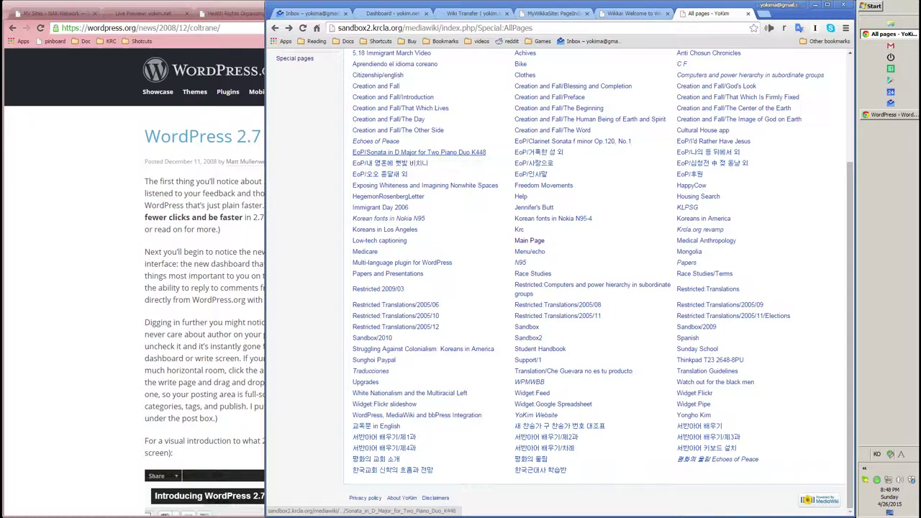
{"action": "right_click", "coordinate": [520, 261]}
{"action": "left_click", "coordinate": [554, 268]}
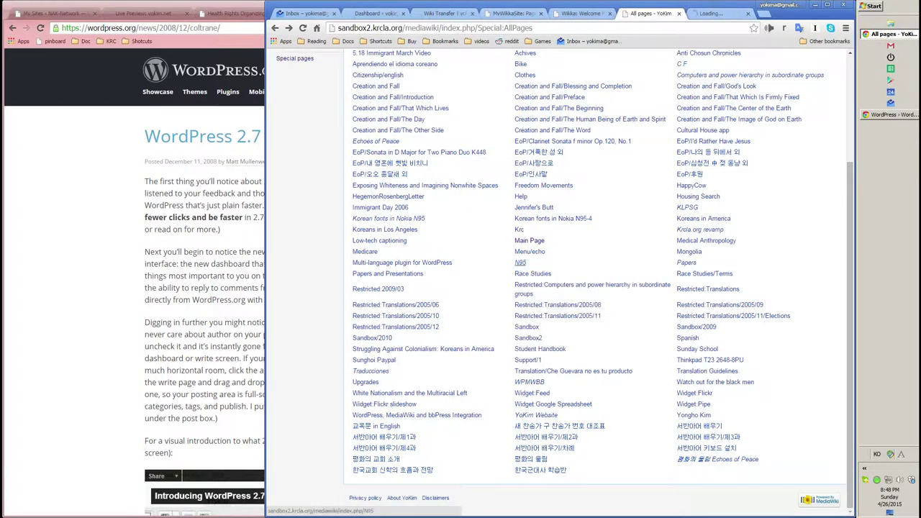